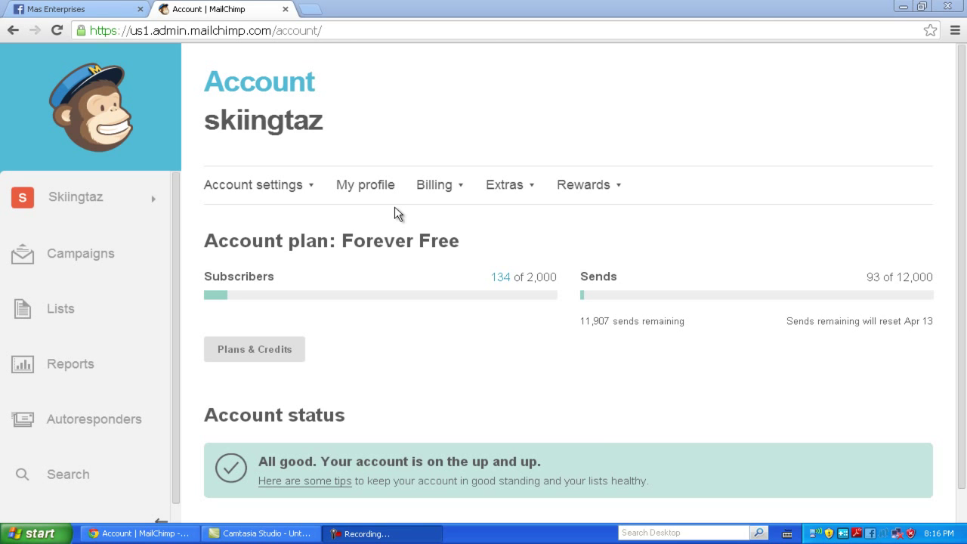
# After viewing the Mas Enterprises Facebook page, start a new list (not groups) from MailChimp's Lists.
pyautogui.click(101, 9)
pyautogui.click(90, 109)
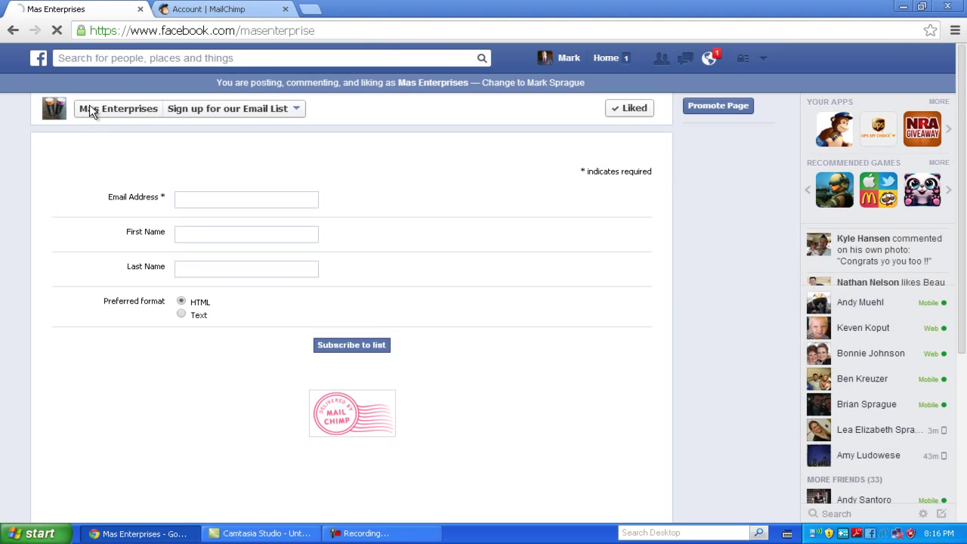
pyautogui.click(219, 10)
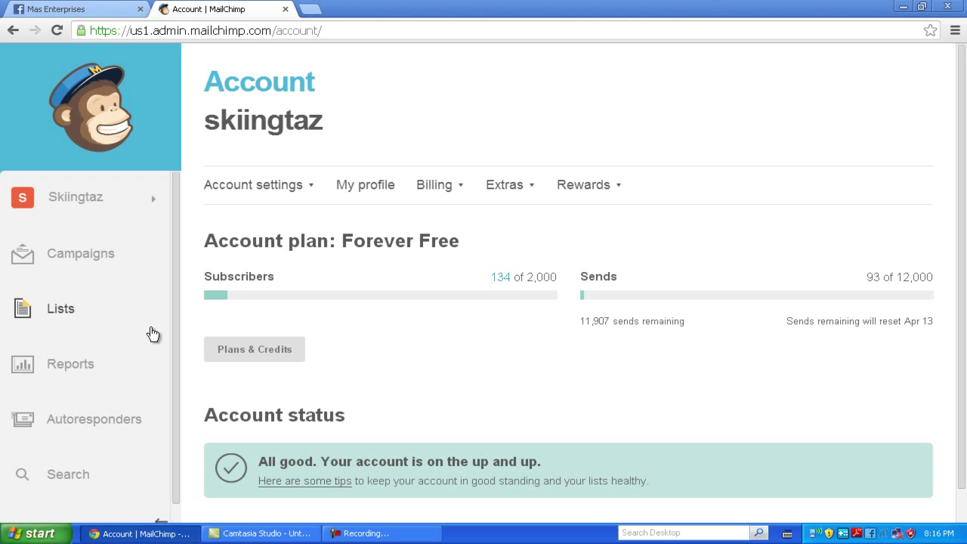
pyautogui.click(56, 310)
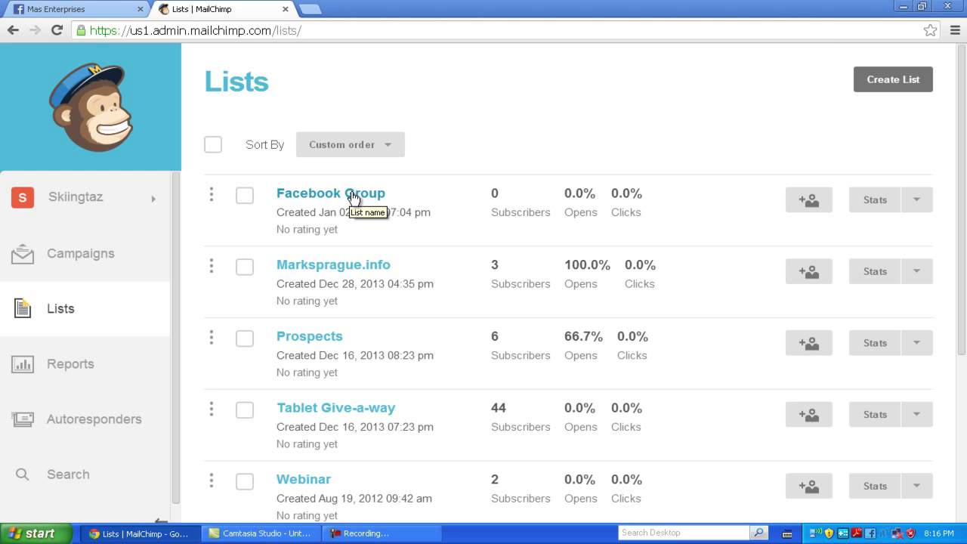
pyautogui.click(911, 80)
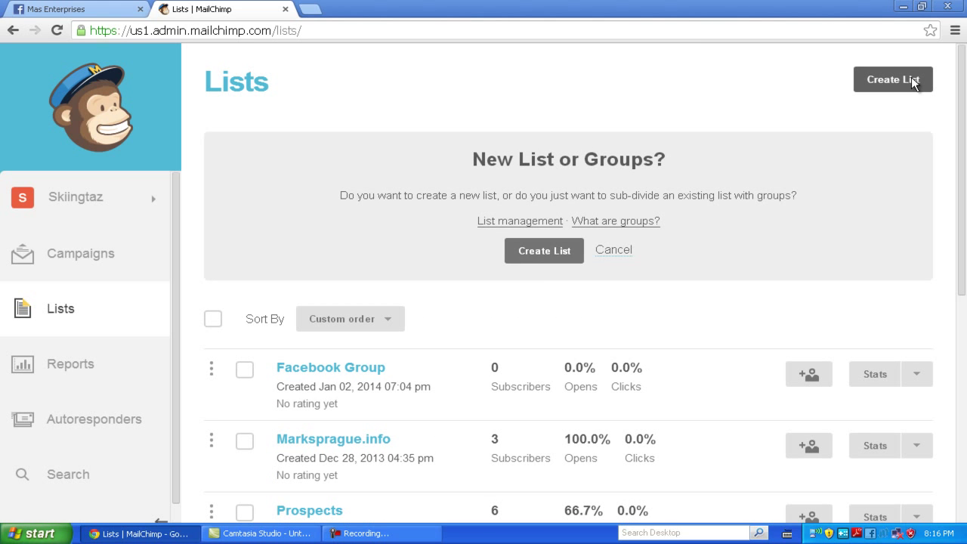
pyautogui.click(538, 264)
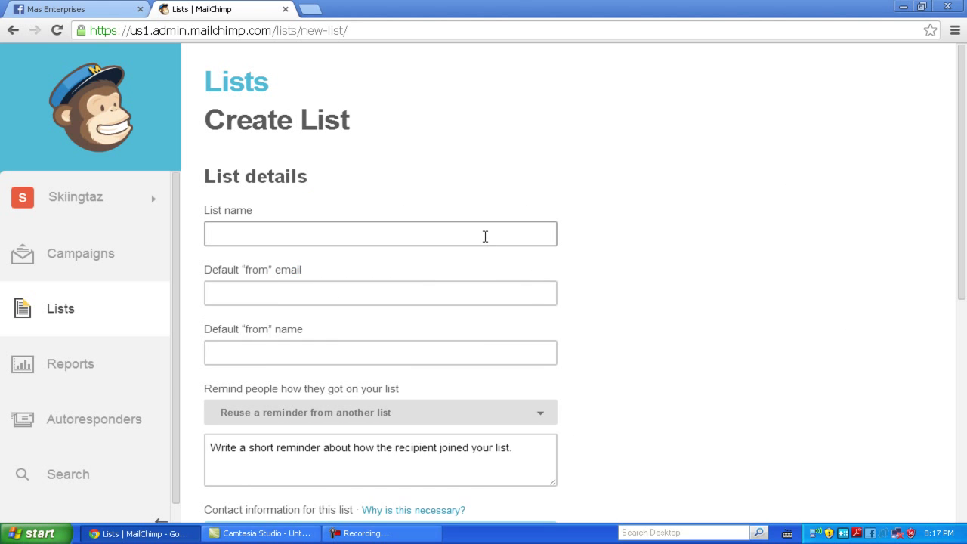
# Step through the empty list name, default from email, from name and reminder fields.
pyautogui.click(485, 234)
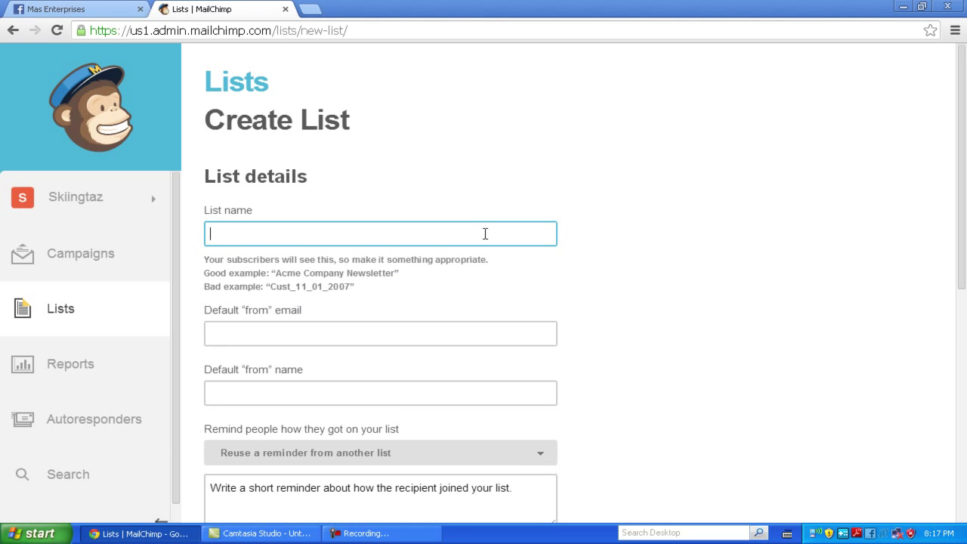
pyautogui.click(462, 327)
pyautogui.click(460, 365)
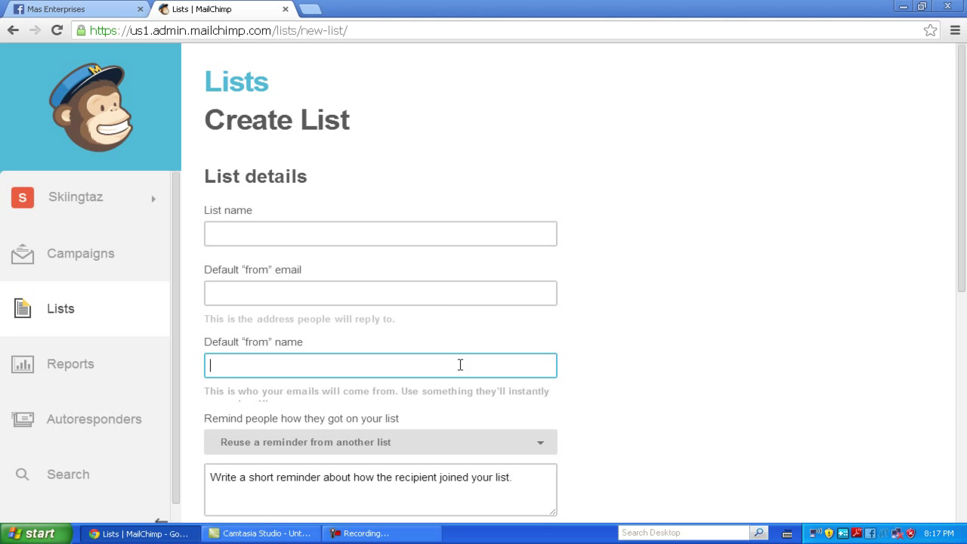
pyautogui.click(519, 464)
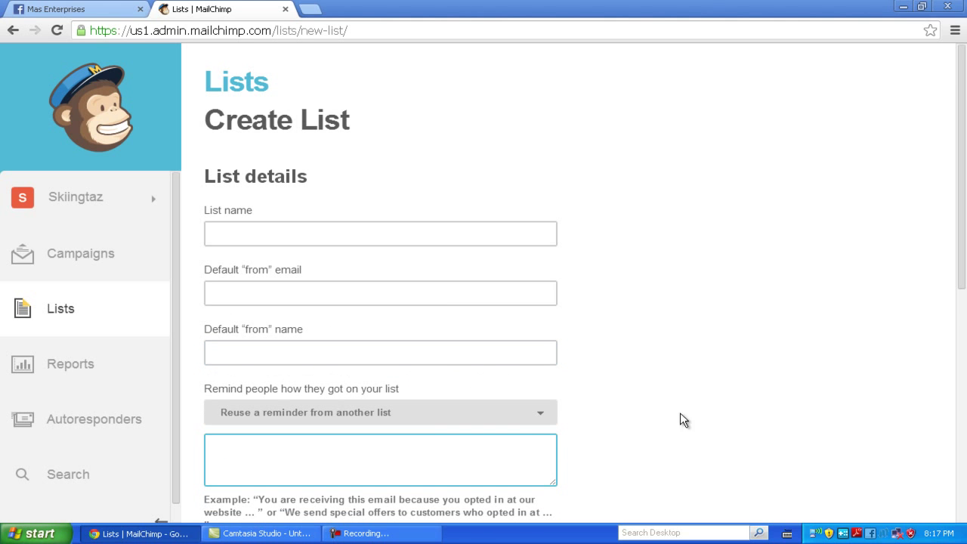
pyautogui.click(624, 425)
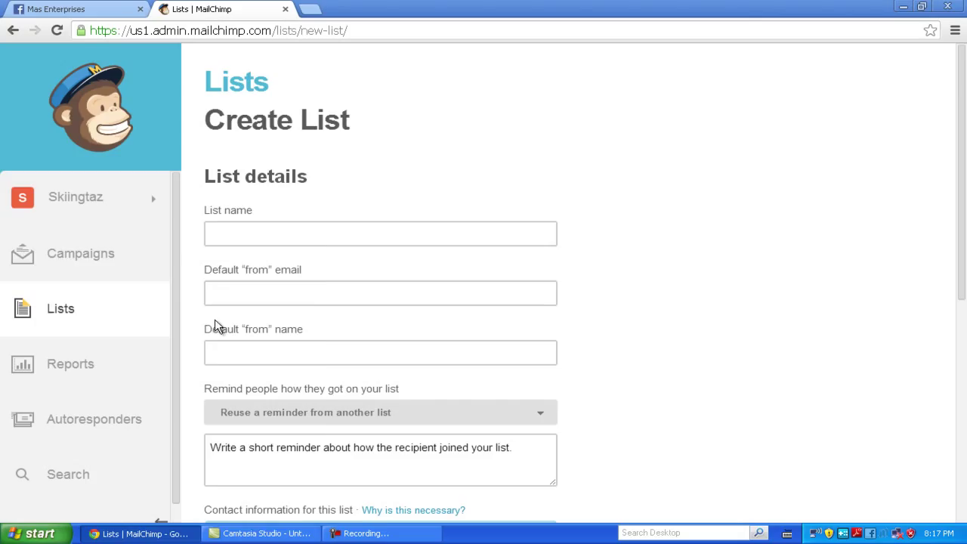
# Go to Account Settings, Extras, Integrations.
pyautogui.click(103, 201)
pyautogui.click(285, 97)
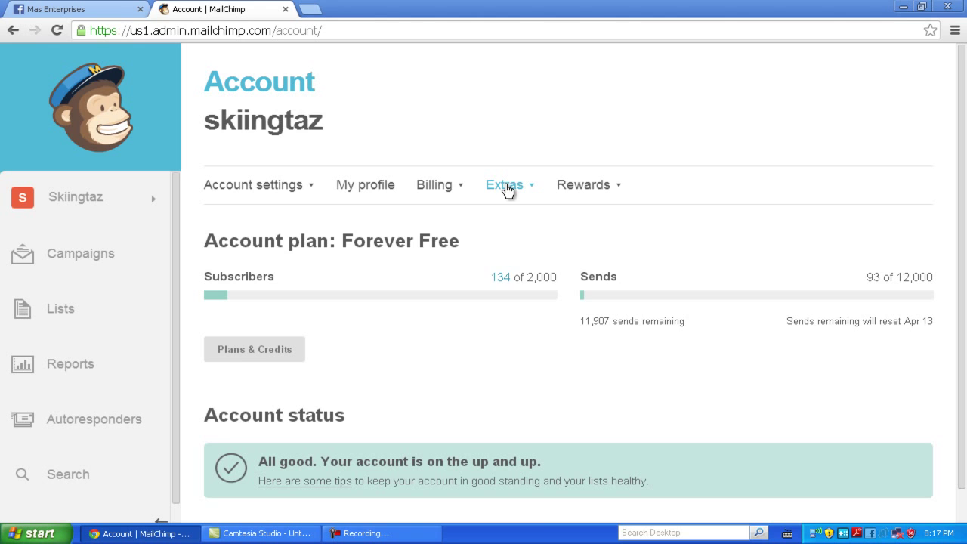
pyautogui.click(504, 190)
pyautogui.click(515, 225)
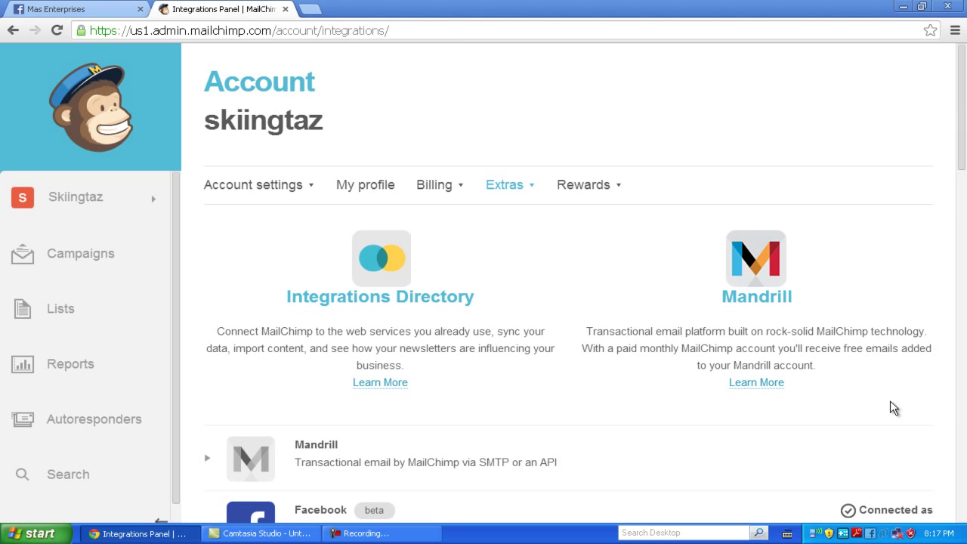
# Expand the Facebook integration and disconnect it so it requires a fresh login.
pyautogui.moveTo(961, 163); pyautogui.dragTo(961, 227)
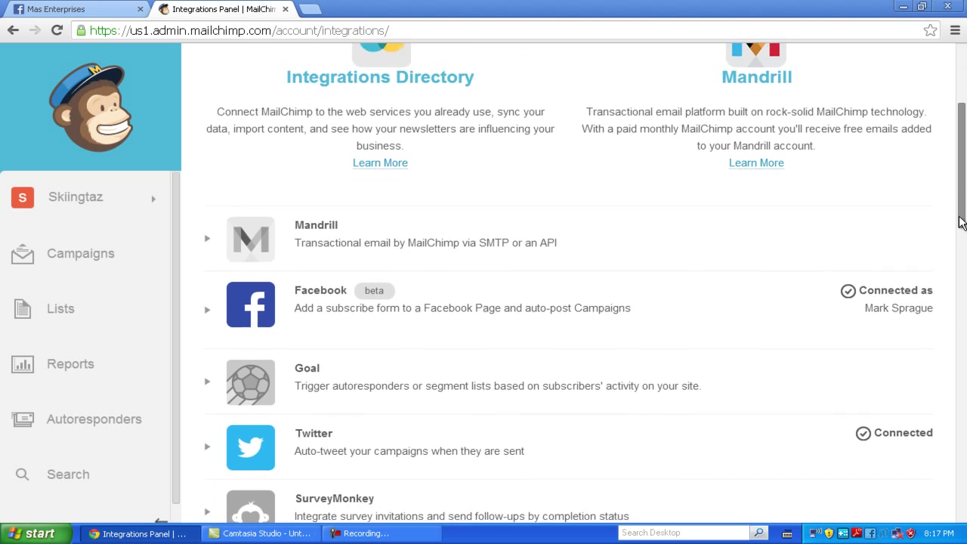
pyautogui.click(479, 302)
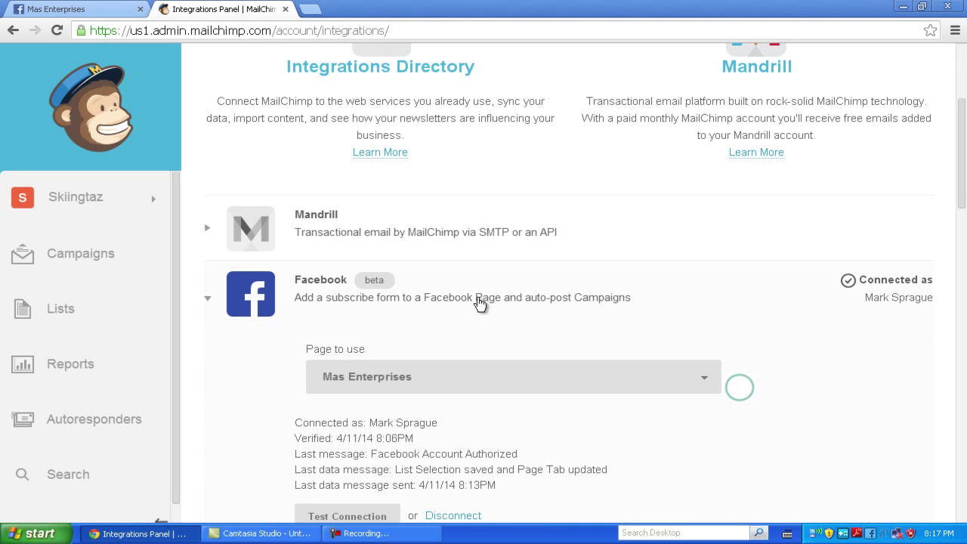
pyautogui.moveTo(962, 182); pyautogui.dragTo(962, 332)
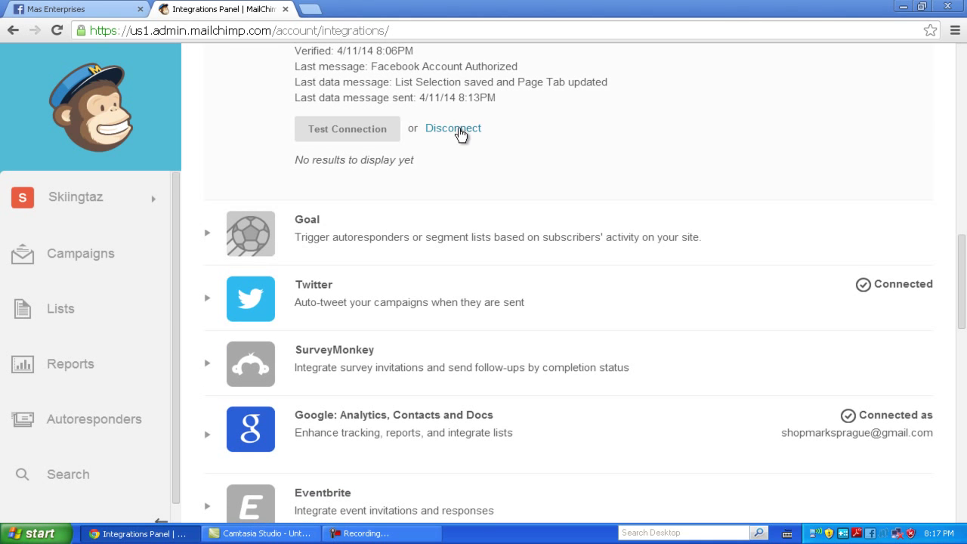
pyautogui.scroll(-7, 464, 130)
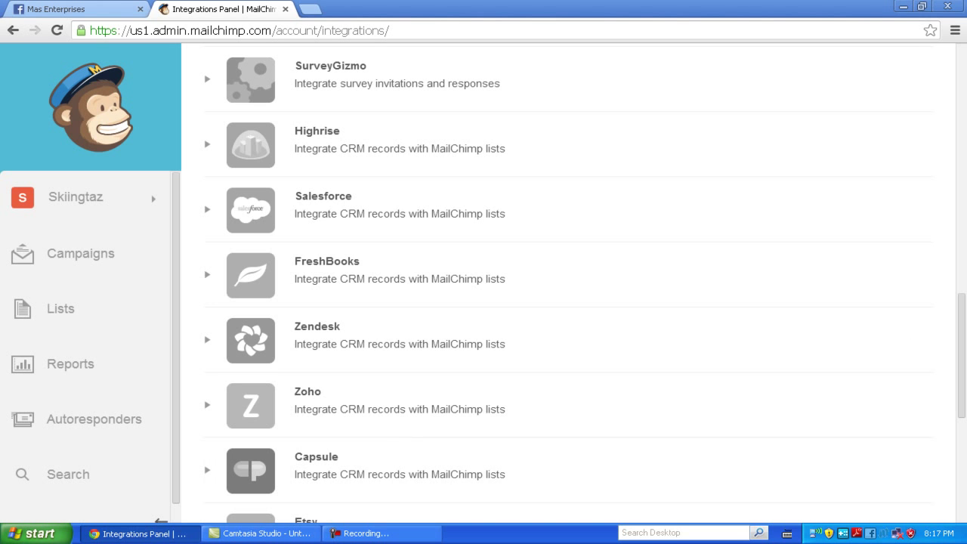
pyautogui.moveTo(962, 336); pyautogui.dragTo(962, 160)
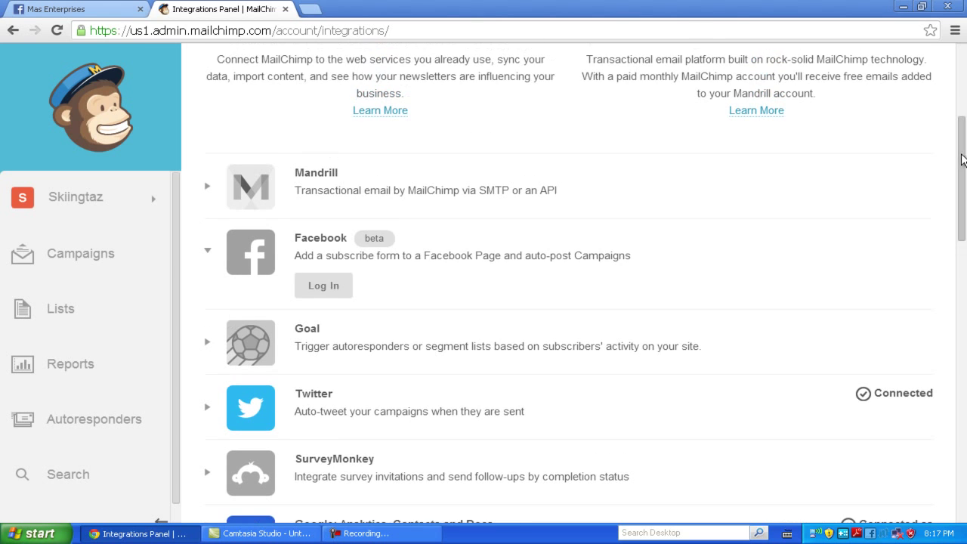
# Log in to reconnect Facebook, using the Mas Enterprises page and the Facebook Group list.
pyautogui.click(345, 285)
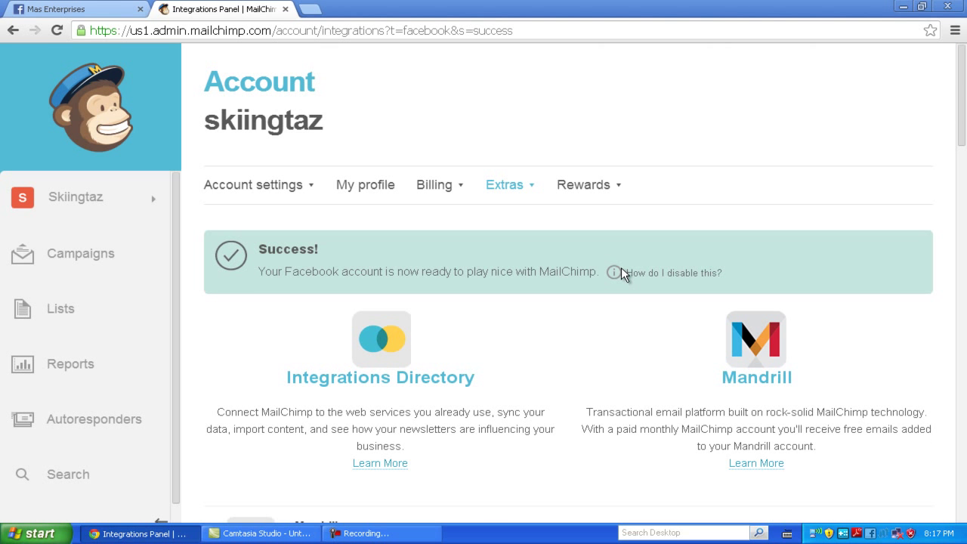
pyautogui.moveTo(960, 114); pyautogui.dragTo(965, 206)
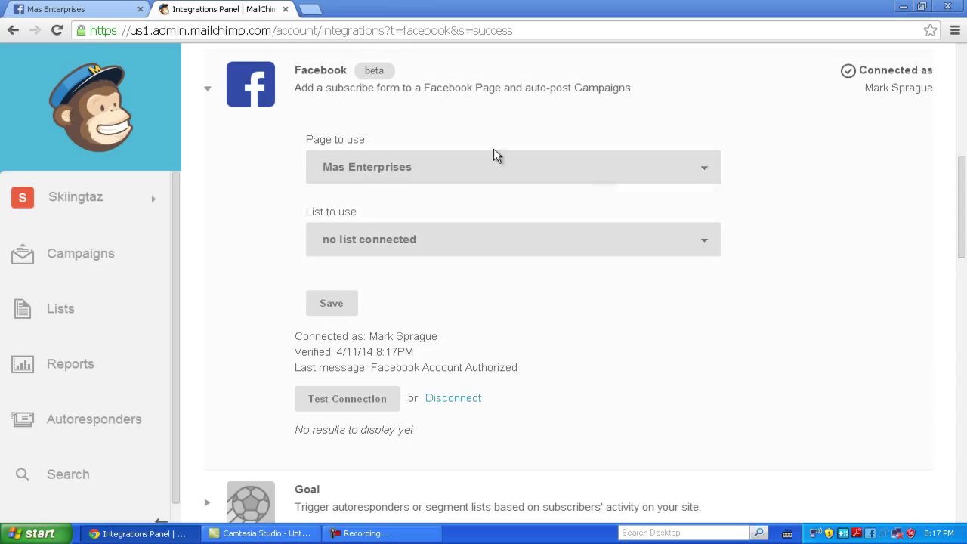
pyautogui.click(518, 171)
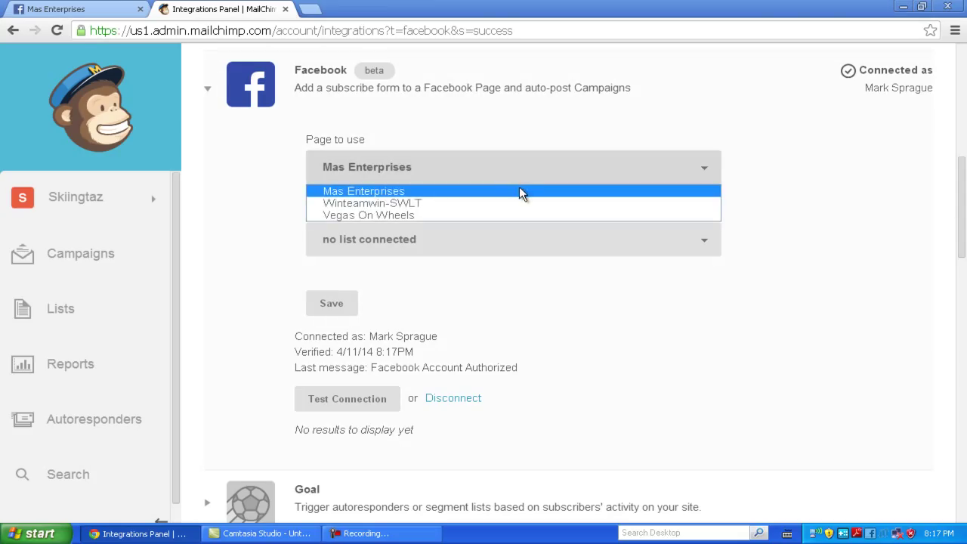
pyautogui.click(519, 191)
pyautogui.click(530, 240)
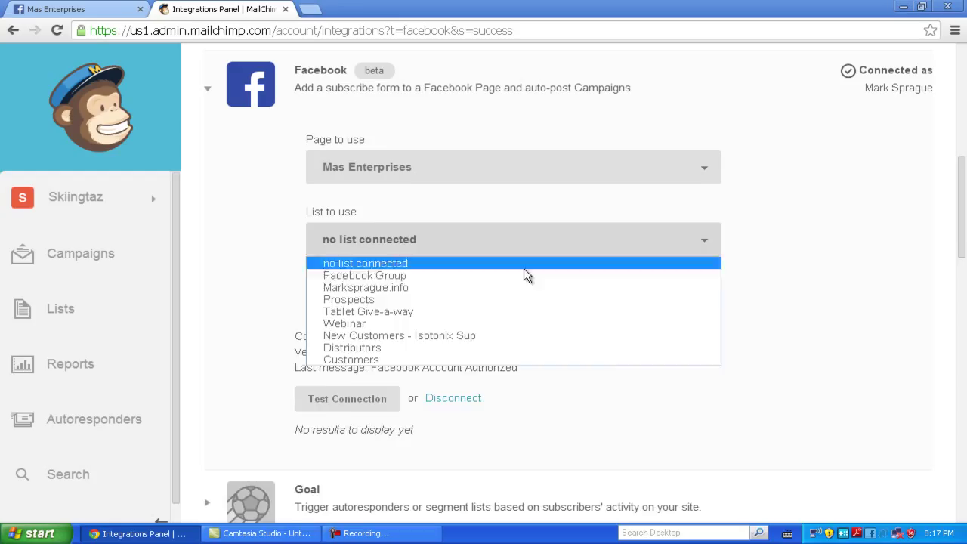
pyautogui.click(527, 275)
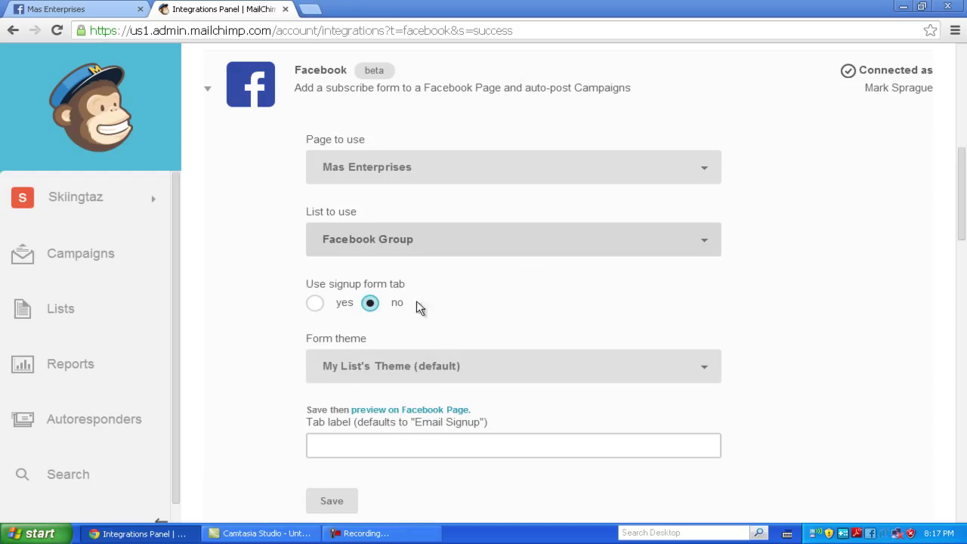
# Enable a Facebook-esque signup tab labelled 'SIgn up for newsletter' and save.
pyautogui.click(313, 305)
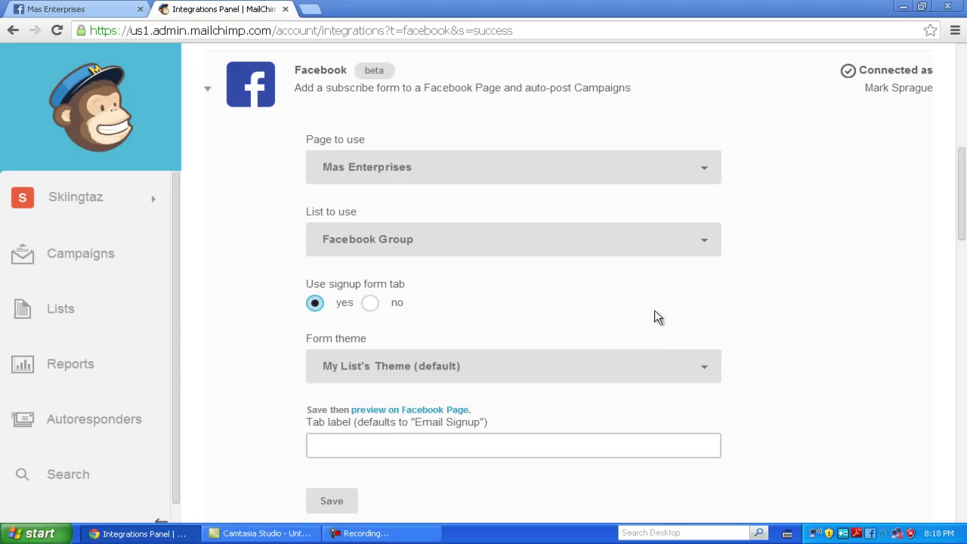
pyautogui.click(698, 366)
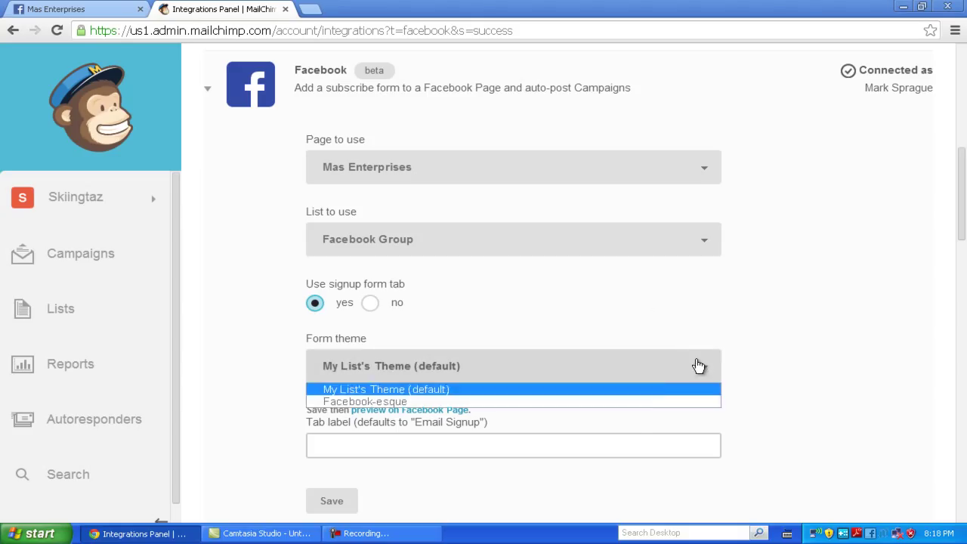
pyautogui.click(635, 401)
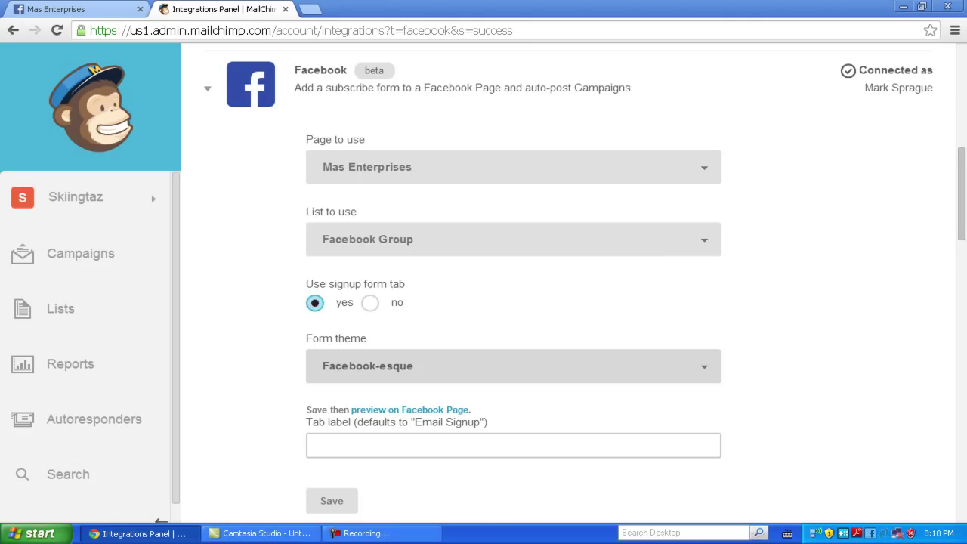
pyautogui.moveTo(961, 162); pyautogui.dragTo(958, 185)
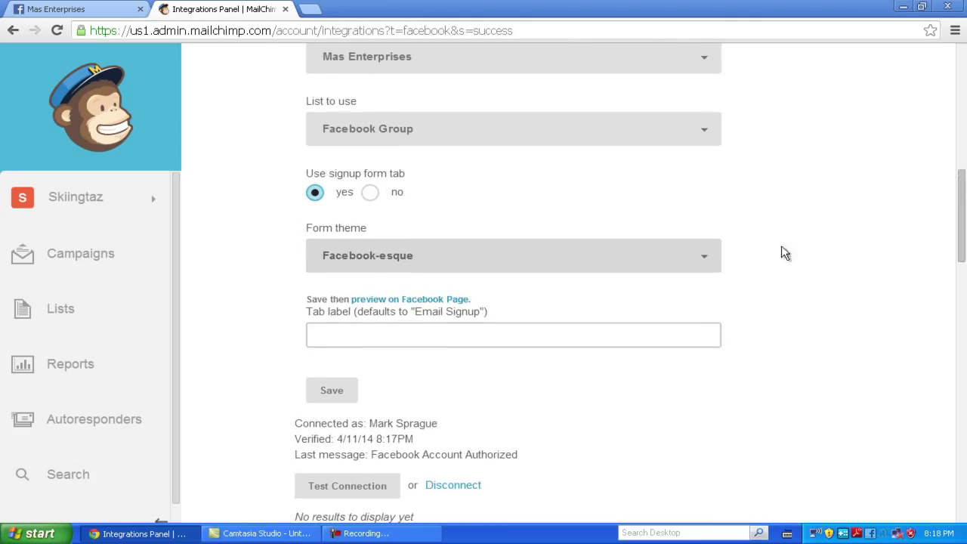
pyautogui.click(623, 333)
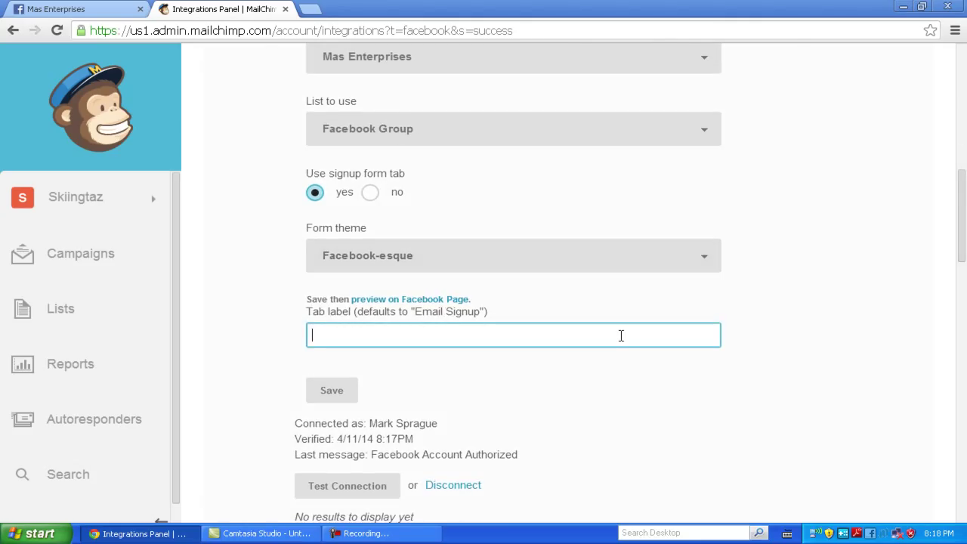
pyautogui.write('SIgn up for new')
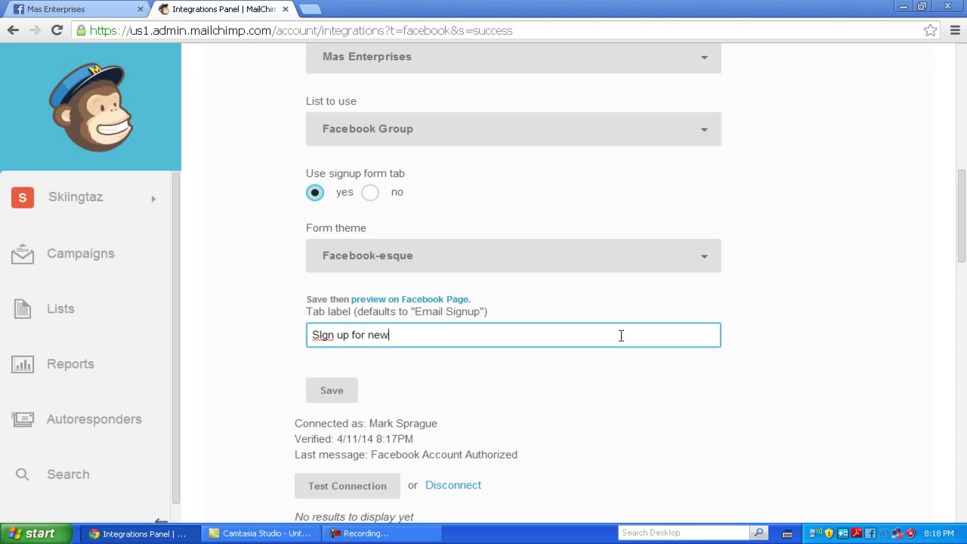
pyautogui.write('sletter')
pyautogui.click(333, 391)
# Check the Mas Enterprises Facebook page for the Sign up for newsletter tile.
pyautogui.click(89, 11)
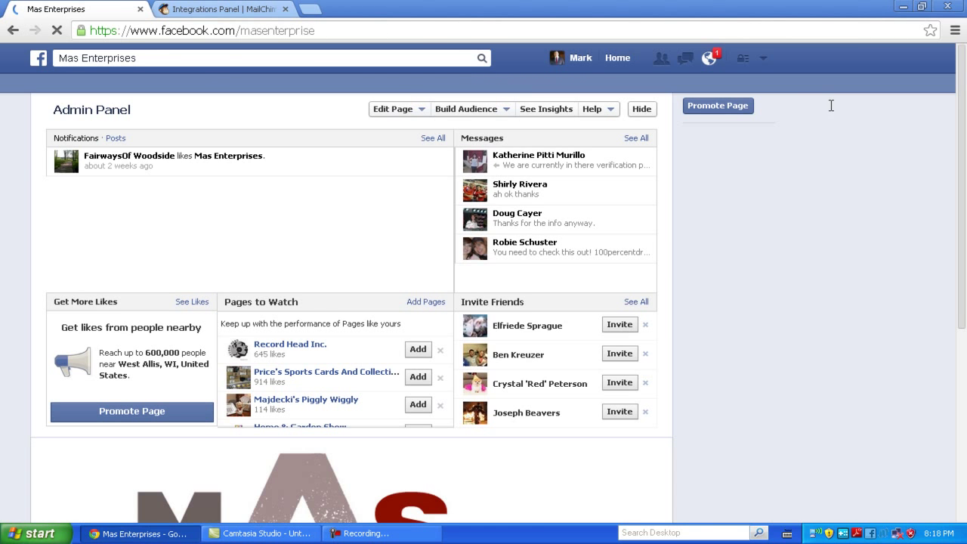
pyautogui.scroll(-3, 965, 222)
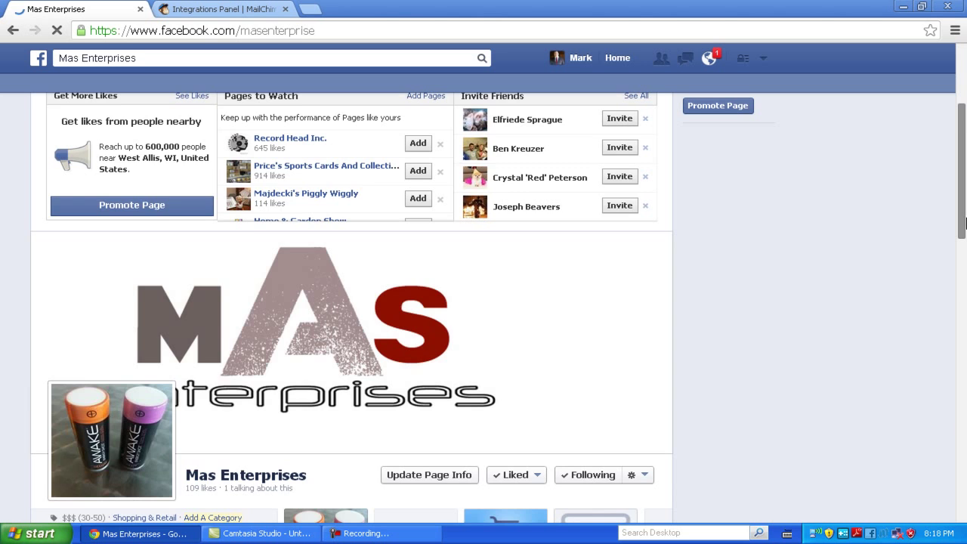
pyautogui.scroll(-5, 965, 221)
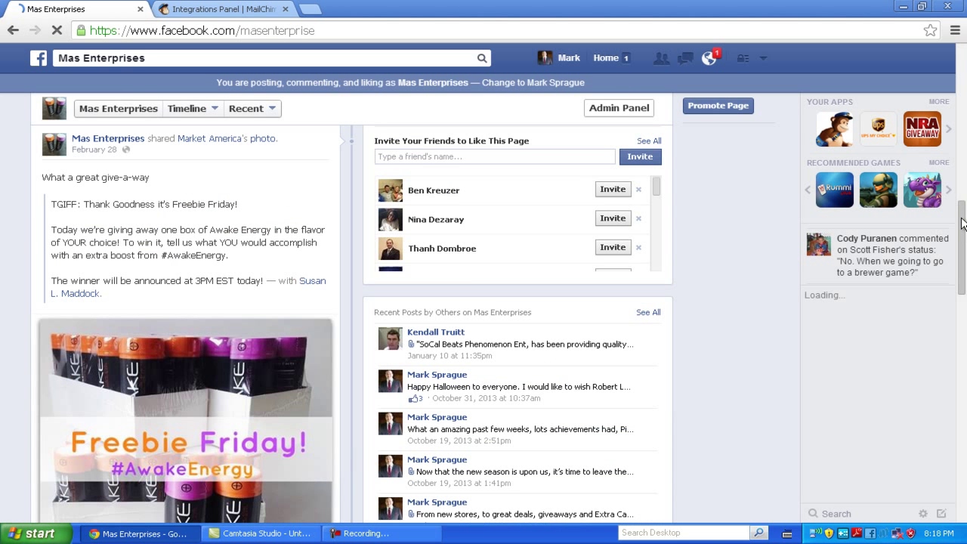
pyautogui.scroll(5, 961, 186)
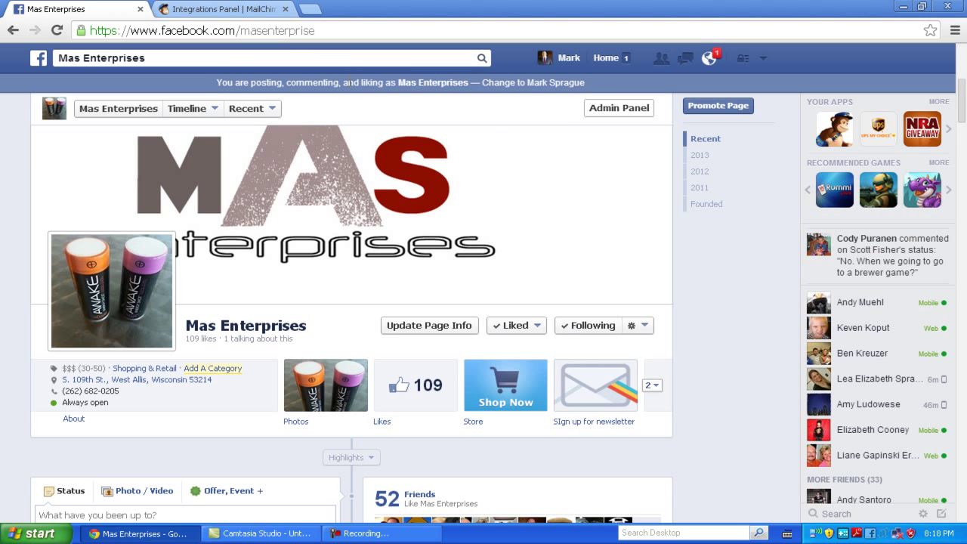
# Search Facebook for 'mail' and open the MailChimp app page.
pyautogui.click(358, 59)
pyautogui.write('mailChimp')
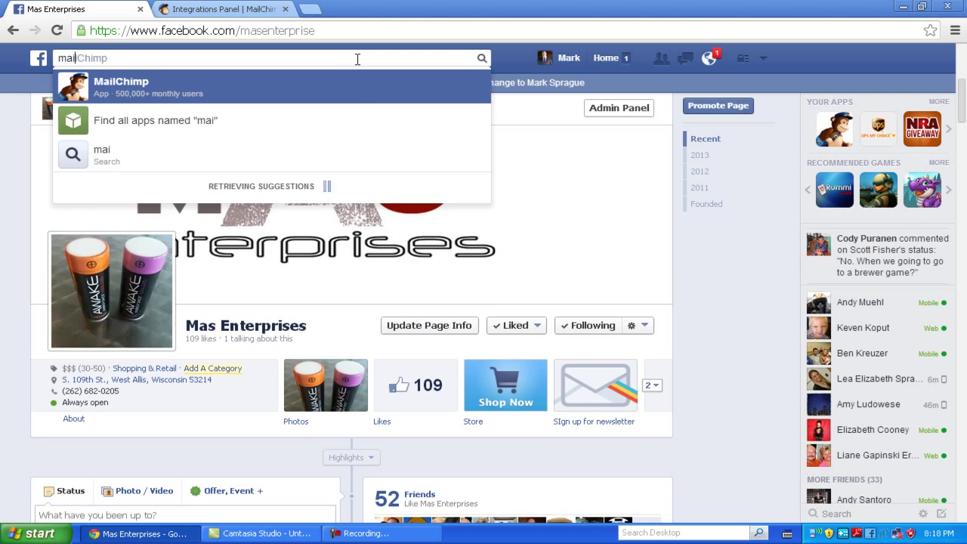
pyautogui.click(114, 88)
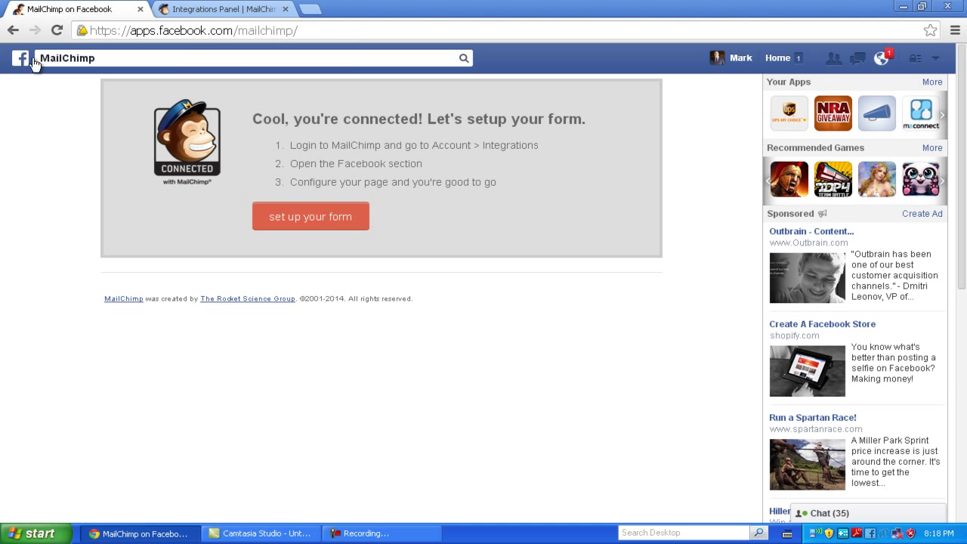
# Return to MailChimp's Integrations panel and scroll to the Facebook section.
pyautogui.click(13, 30)
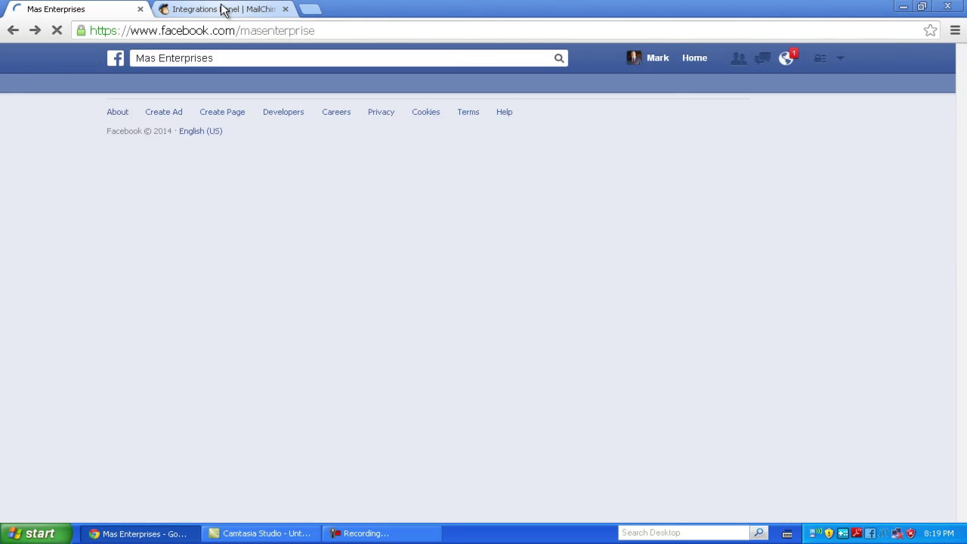
pyautogui.click(222, 9)
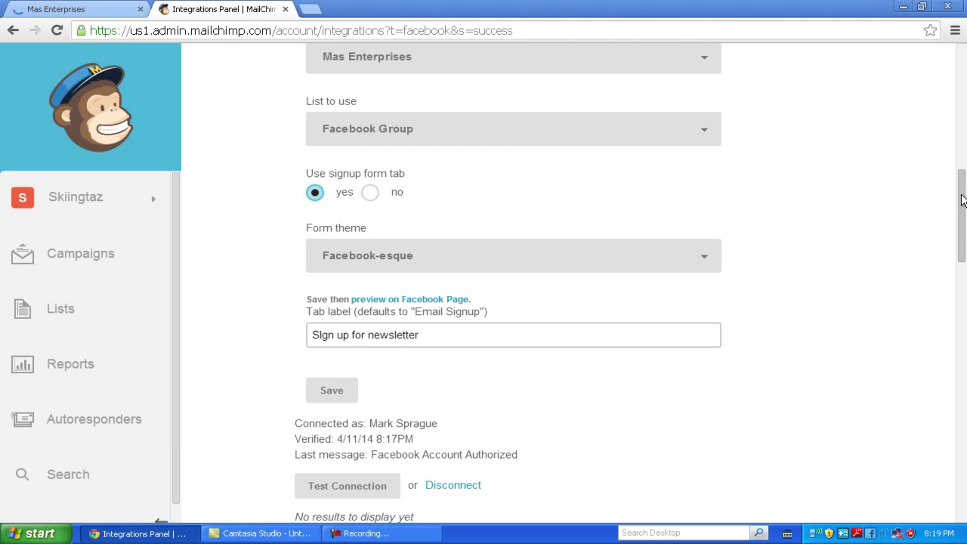
pyautogui.moveTo(963, 200); pyautogui.dragTo(963, 119)
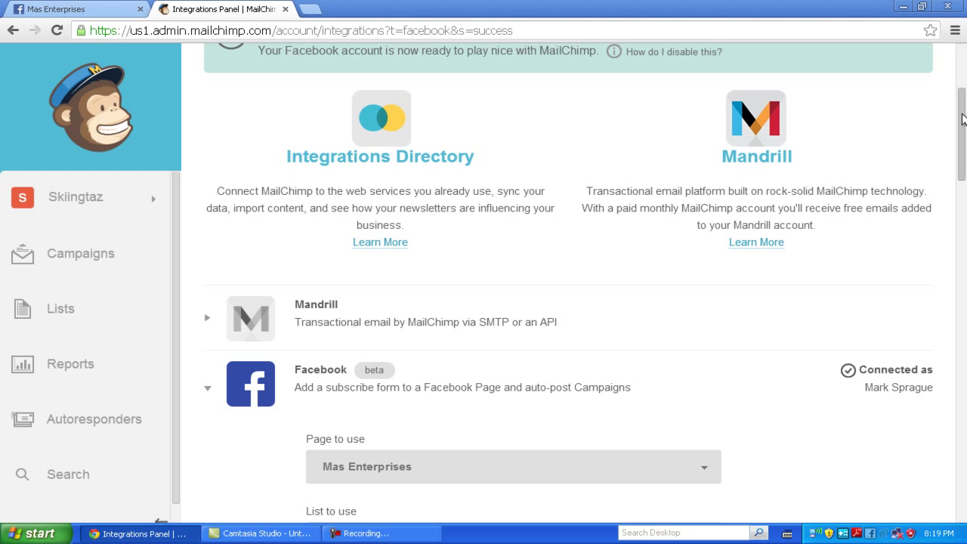
pyautogui.moveTo(963, 118); pyautogui.dragTo(963, 168)
# Select the Winteamwin-SWLT page and connect it to the Facebook Group list.
pyautogui.click(708, 219)
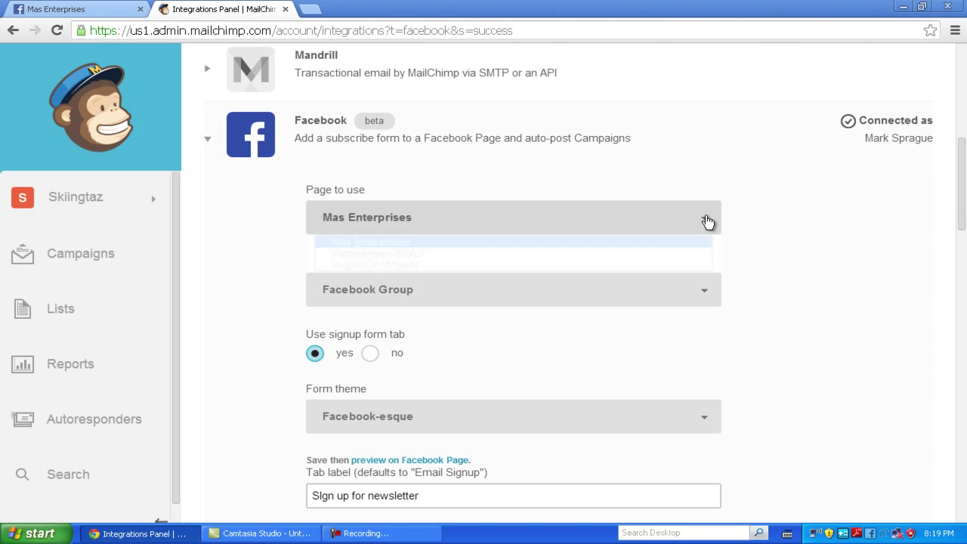
pyautogui.click(669, 253)
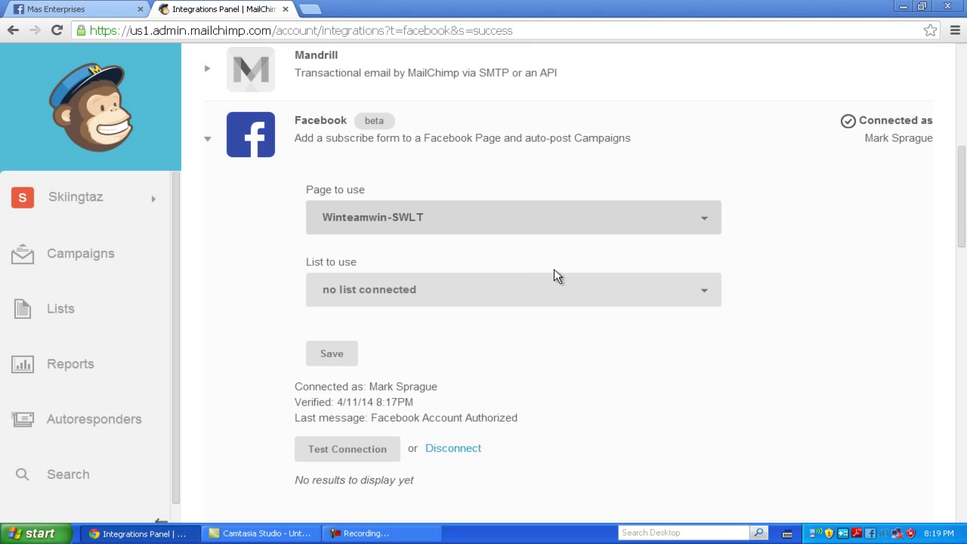
pyautogui.click(531, 300)
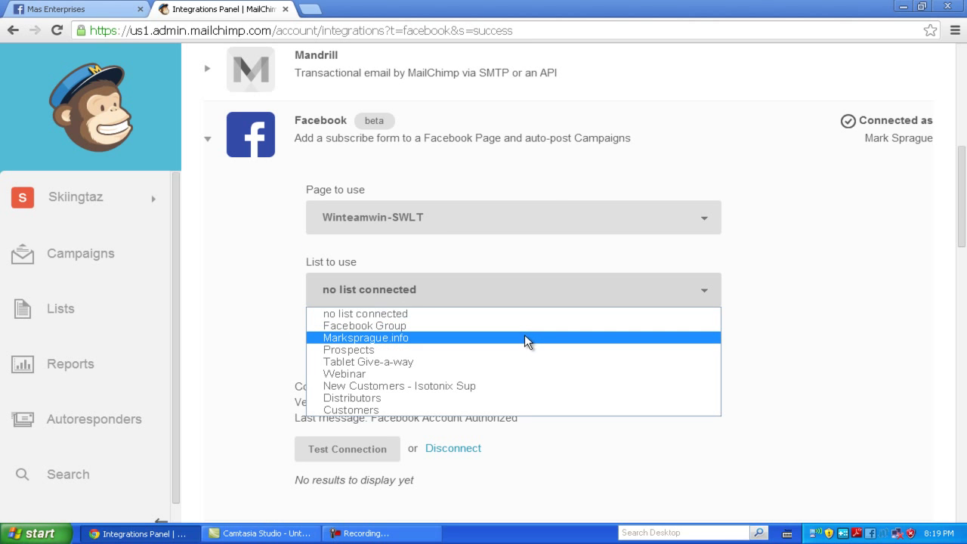
pyautogui.click(691, 289)
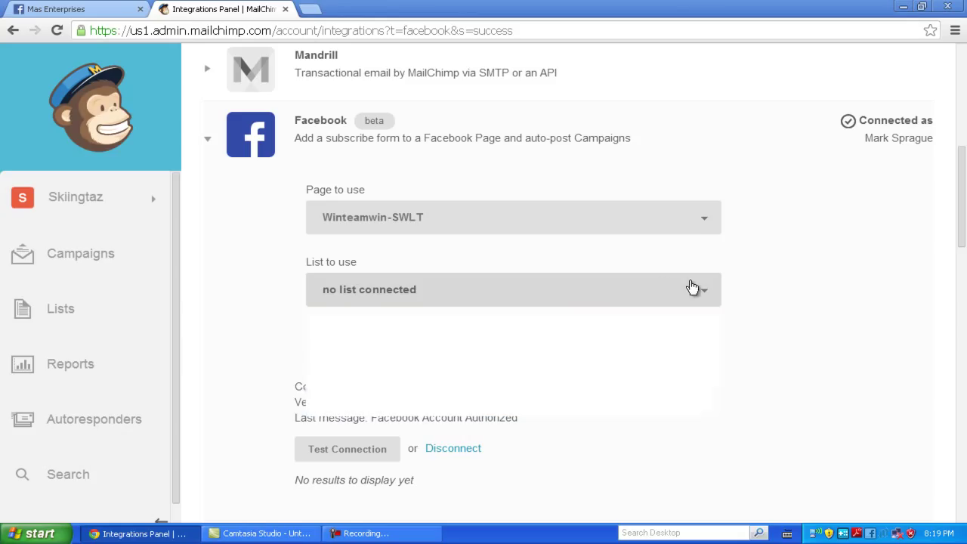
pyautogui.click(708, 219)
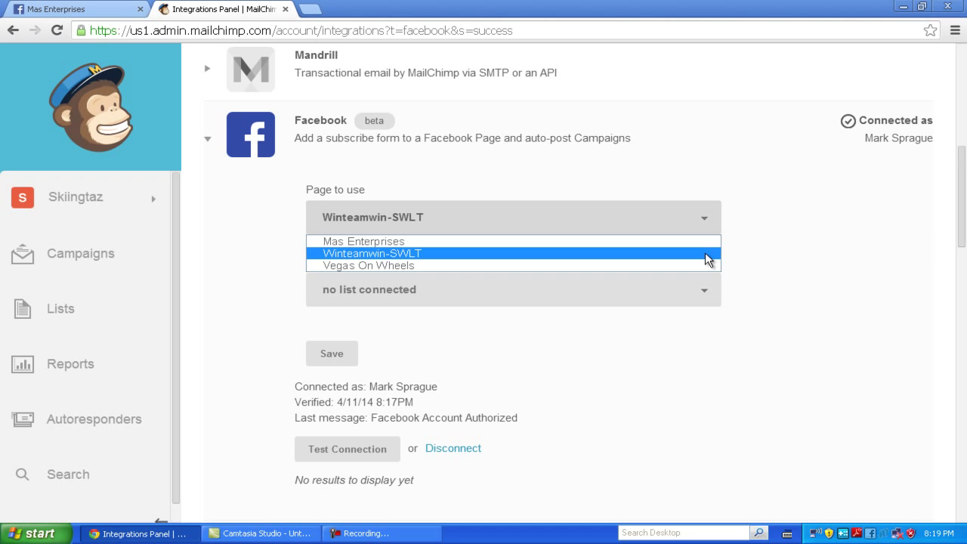
pyautogui.click(705, 253)
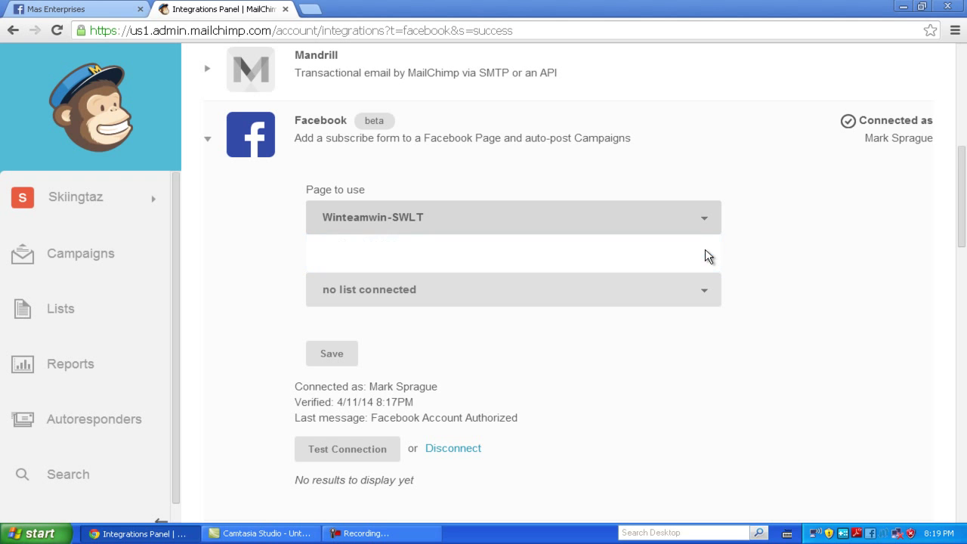
pyautogui.click(696, 288)
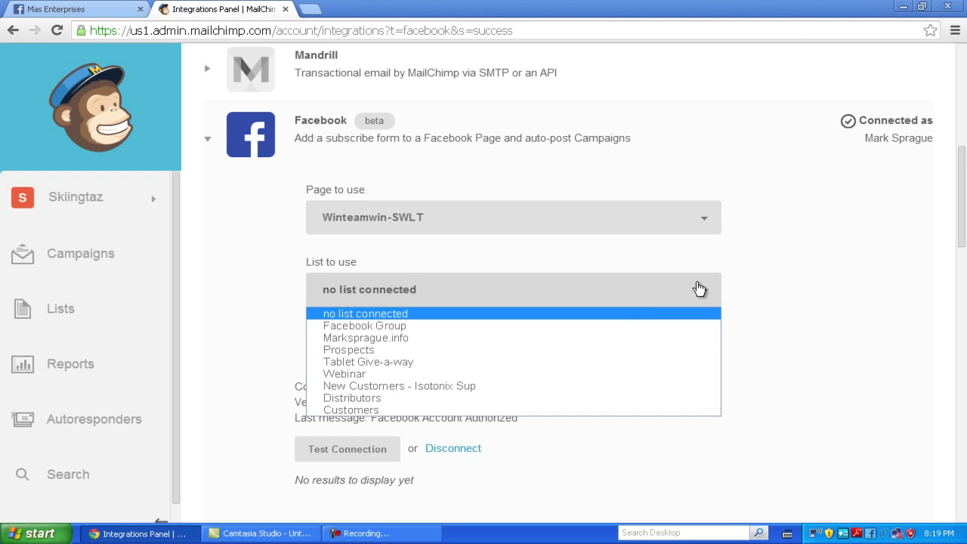
pyautogui.click(611, 329)
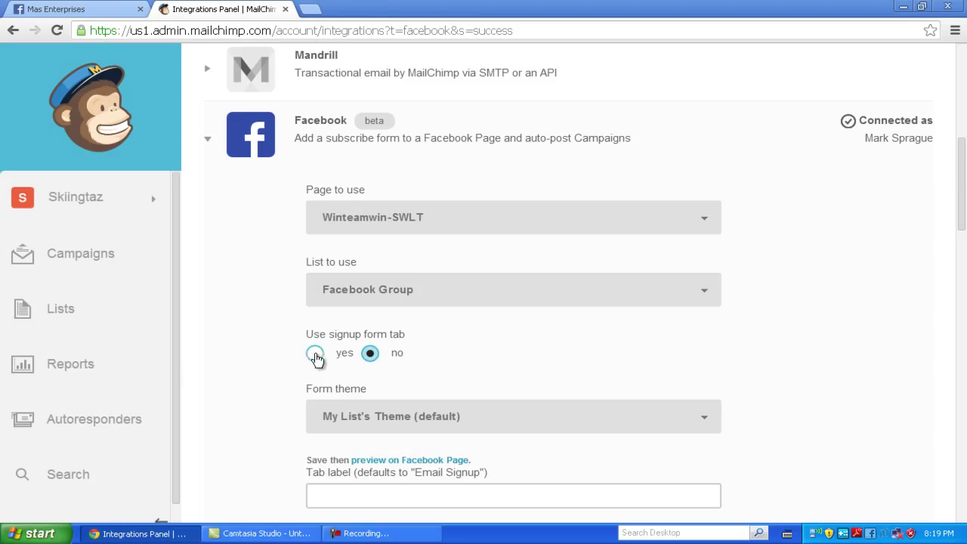
# Enable a Facebook-esque signup tab labelled 'Sign up' and save the integration.
pyautogui.click(315, 353)
pyautogui.click(502, 420)
pyautogui.click(498, 452)
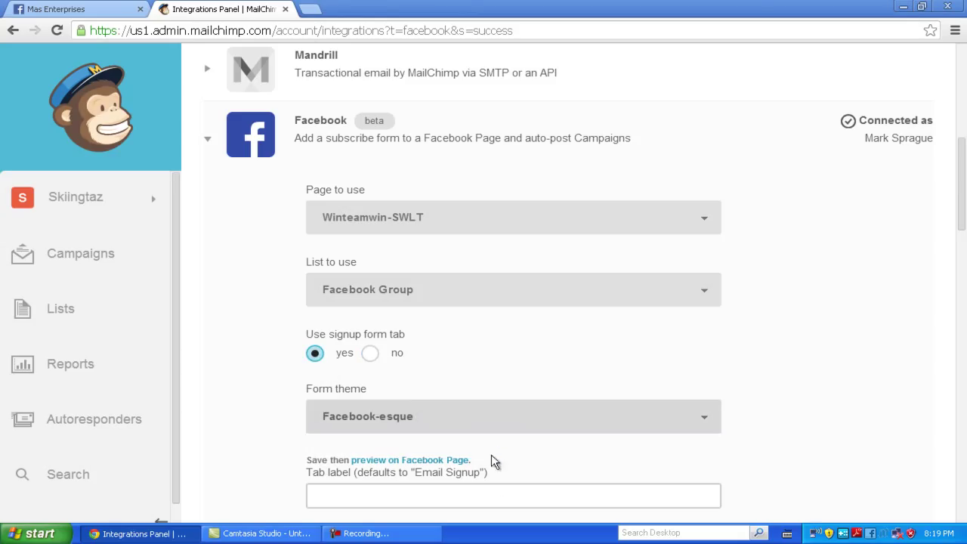
pyautogui.click(570, 494)
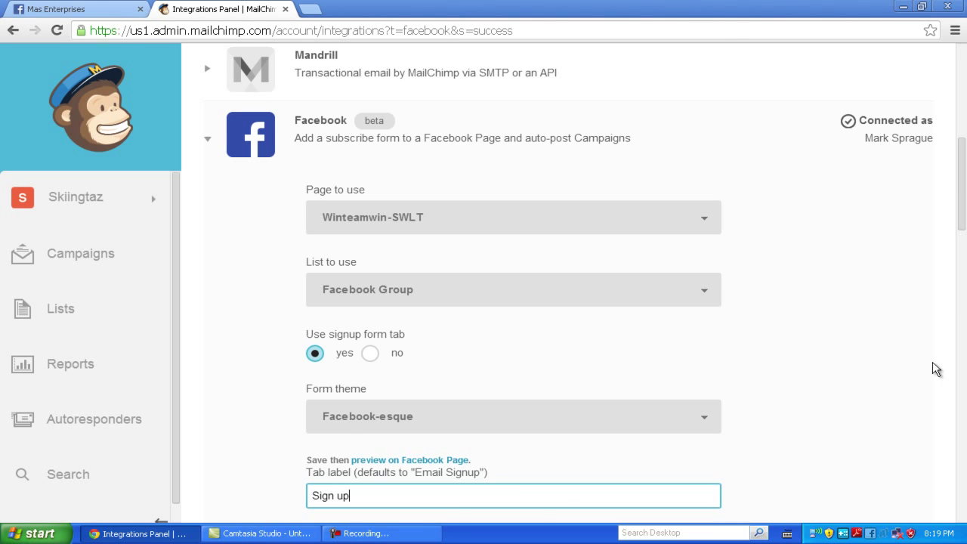
pyautogui.click(958, 358)
pyautogui.click(332, 131)
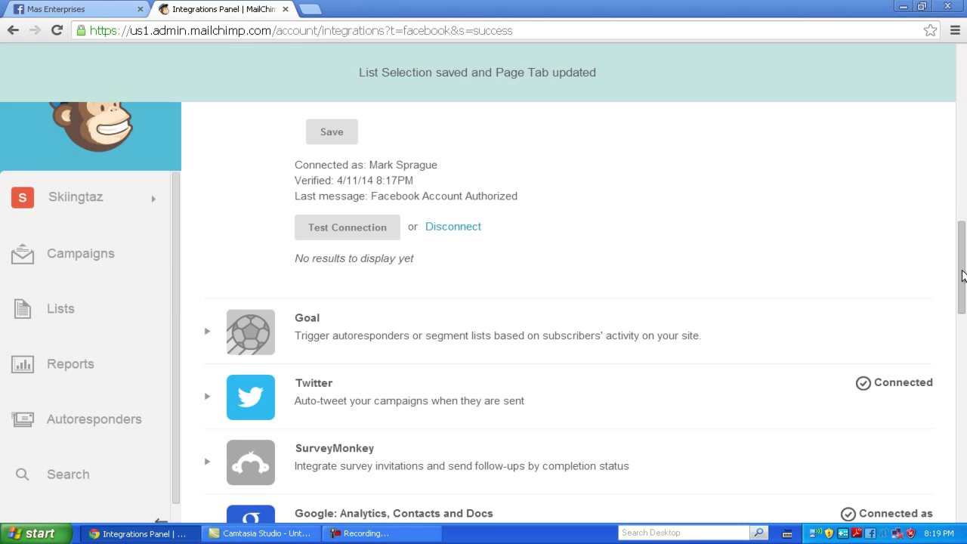
# Preview on the Winteamwin-SWLT page and open its Sign up tab showing the subscribe form.
pyautogui.scroll(3, 962, 276)
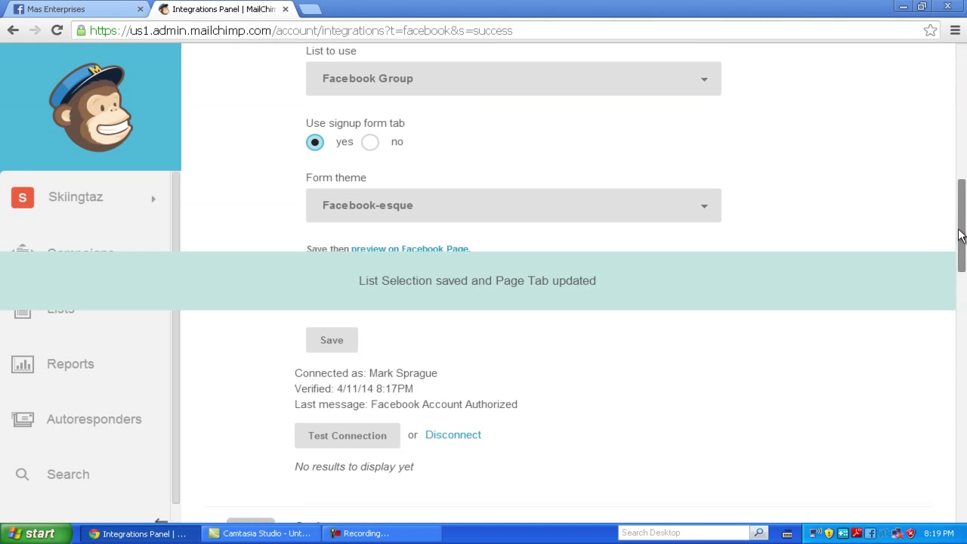
pyautogui.click(416, 252)
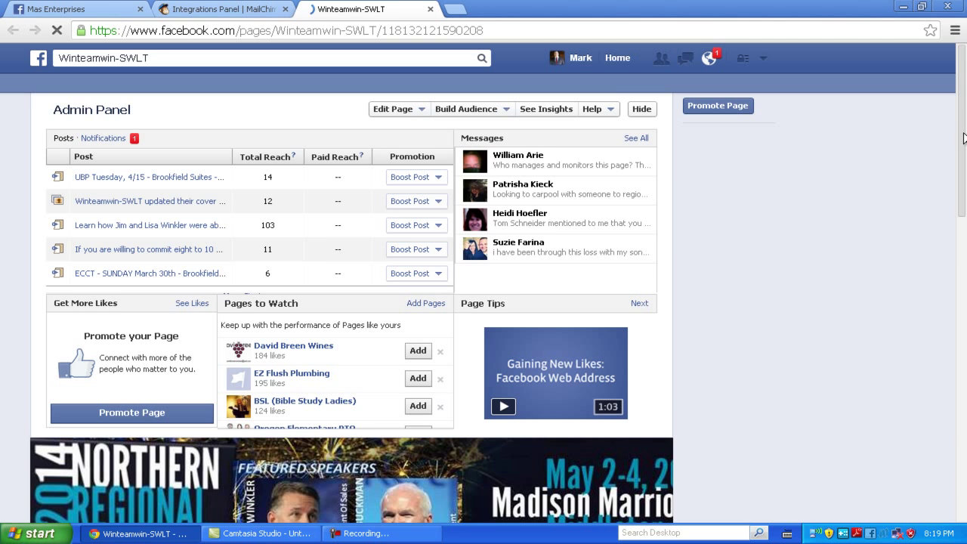
pyautogui.moveTo(964, 137); pyautogui.dragTo(964, 196)
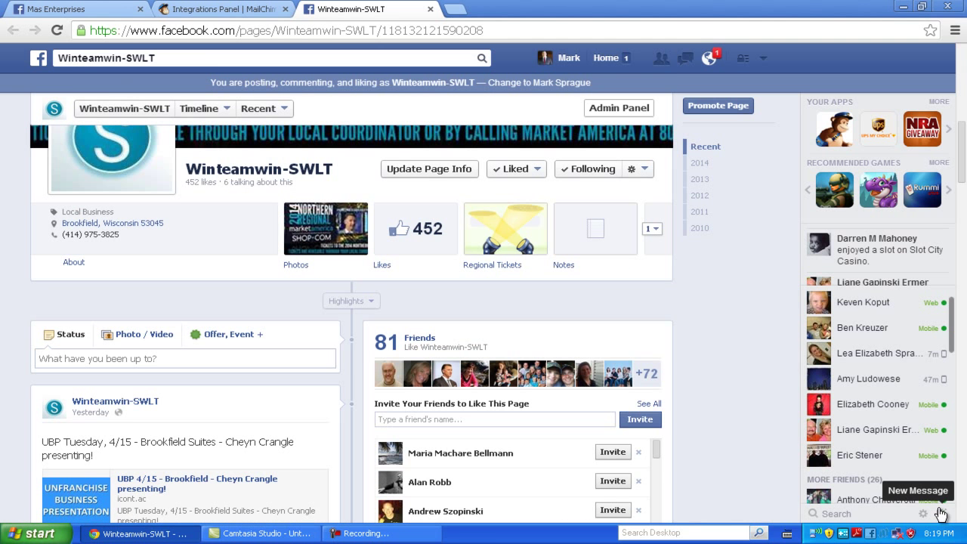
pyautogui.click(940, 514)
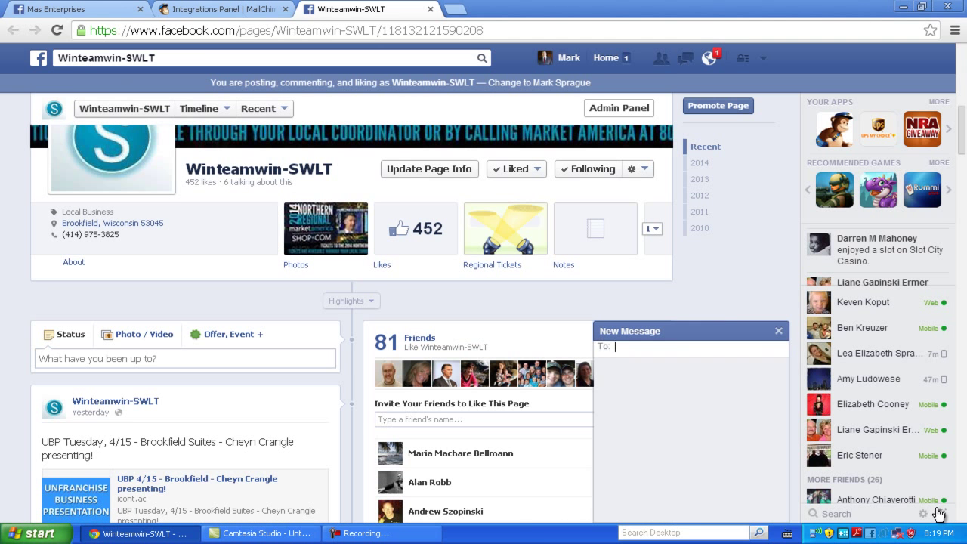
pyautogui.click(778, 333)
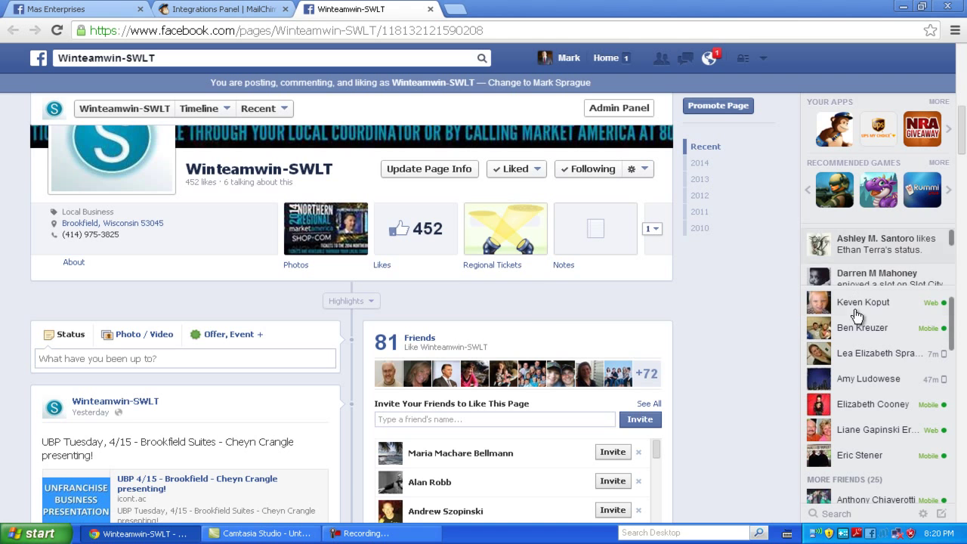
pyautogui.click(653, 233)
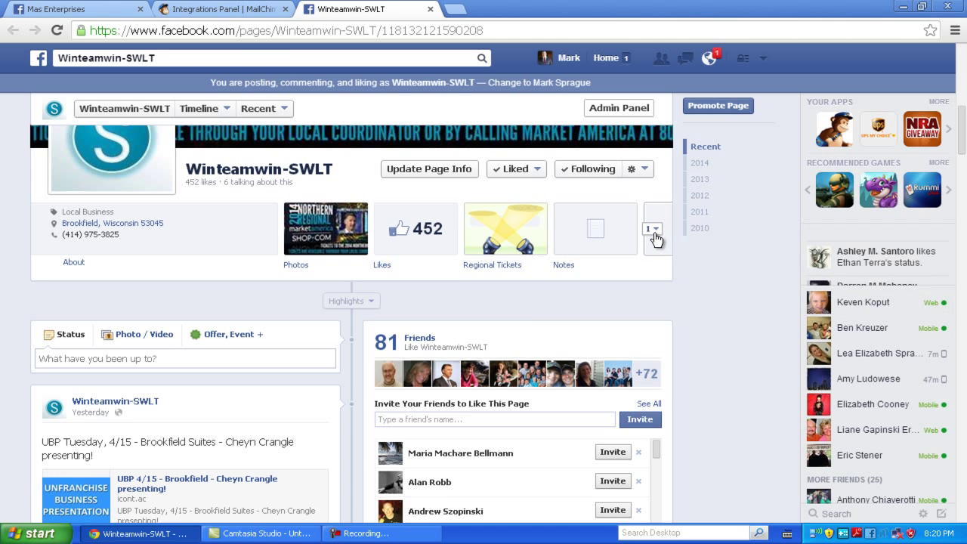
pyautogui.click(325, 309)
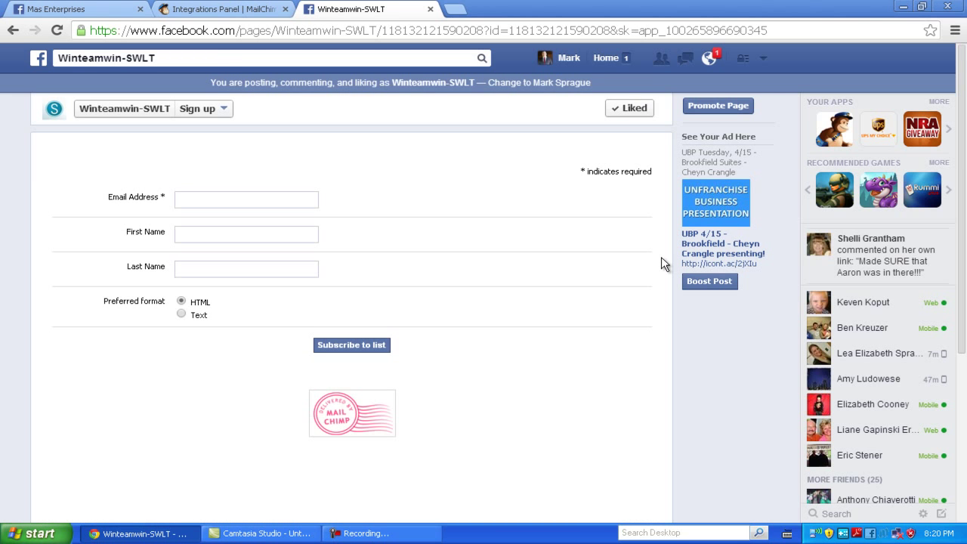
# From MailChimp Lists, open the Facebook Group list's Signup forms, then General forms.
pyautogui.click(202, 9)
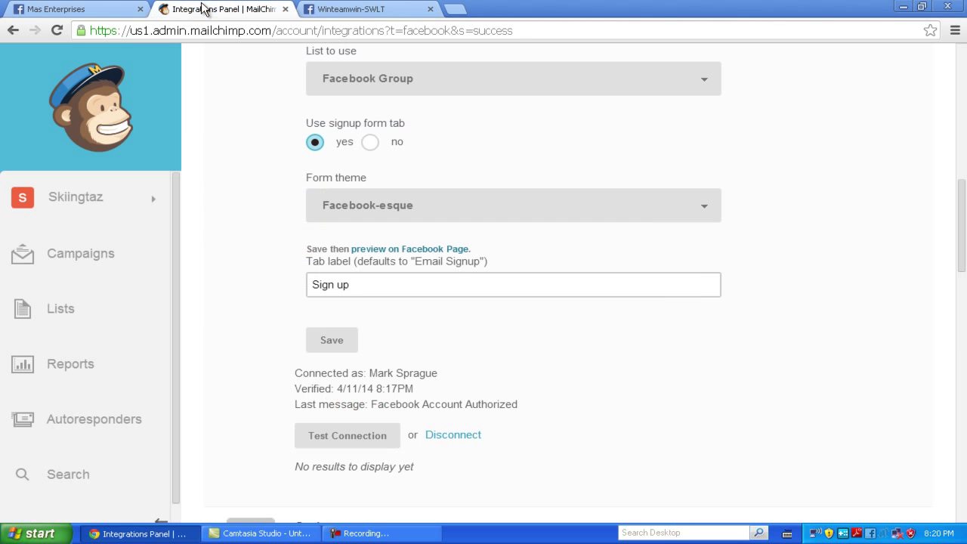
pyautogui.click(75, 253)
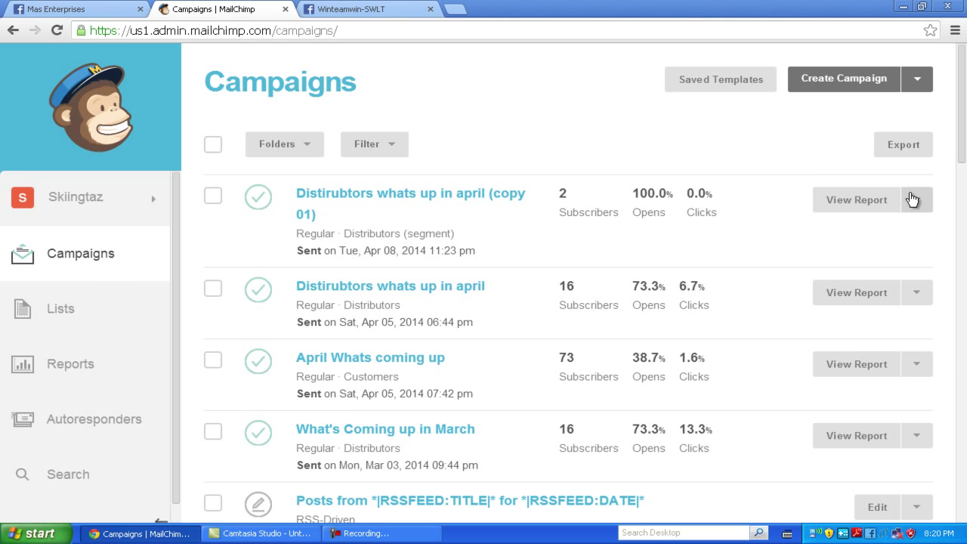
pyautogui.click(84, 310)
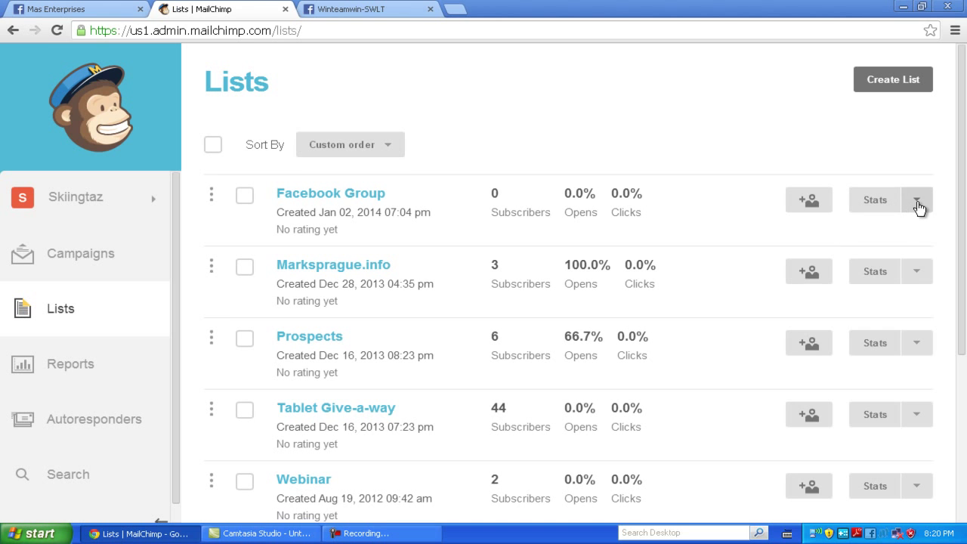
pyautogui.click(916, 201)
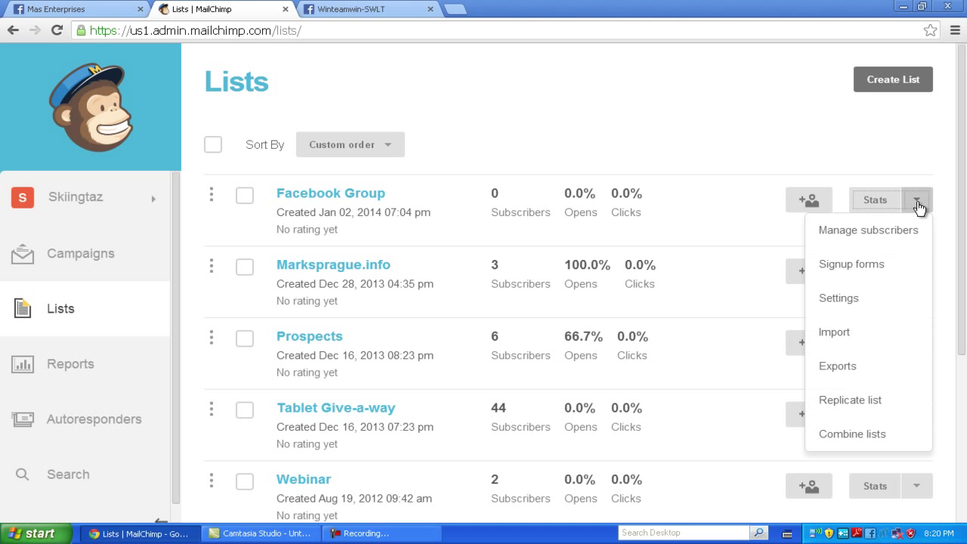
pyautogui.click(867, 272)
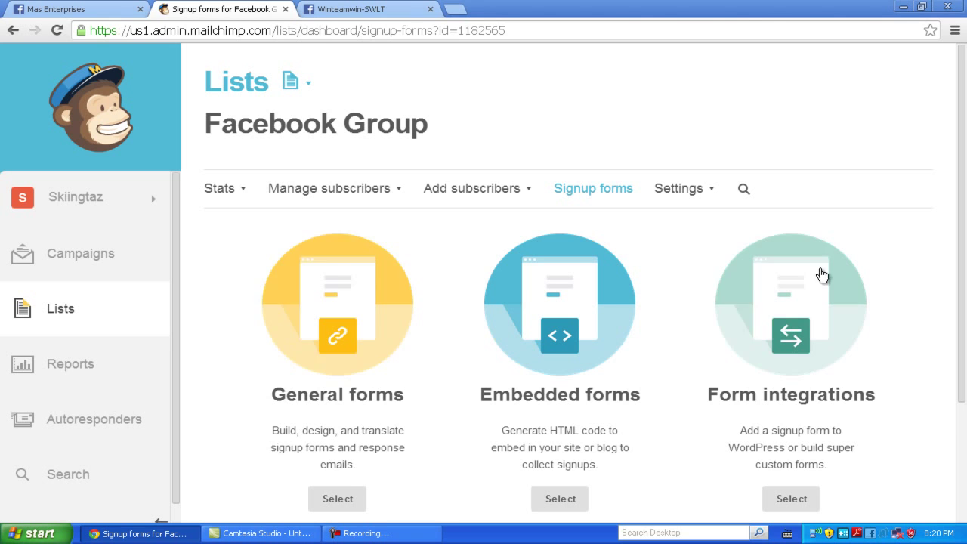
pyautogui.click(353, 338)
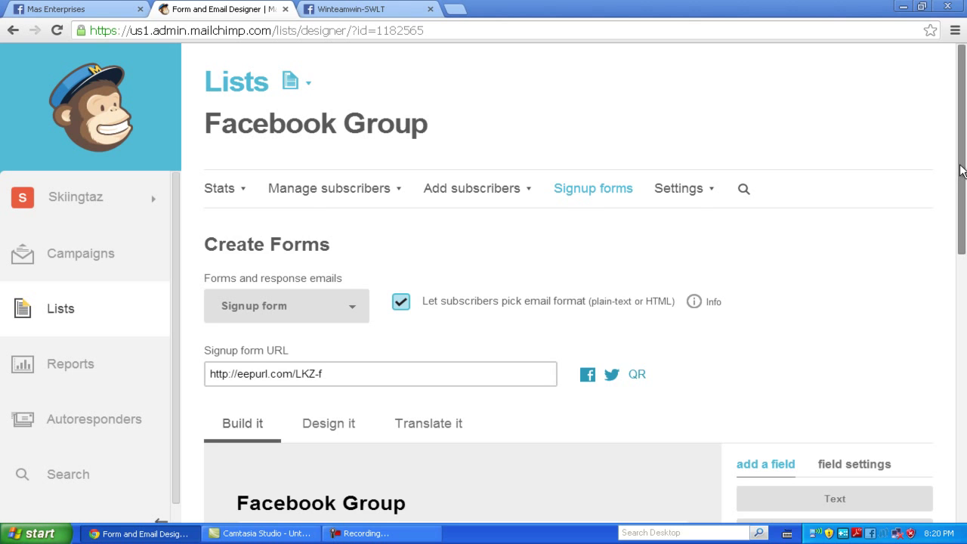
# Uncheck 'Let subscribers pick email format', then switch to the Mas Enterprises page.
pyautogui.moveTo(962, 177); pyautogui.dragTo(932, 252)
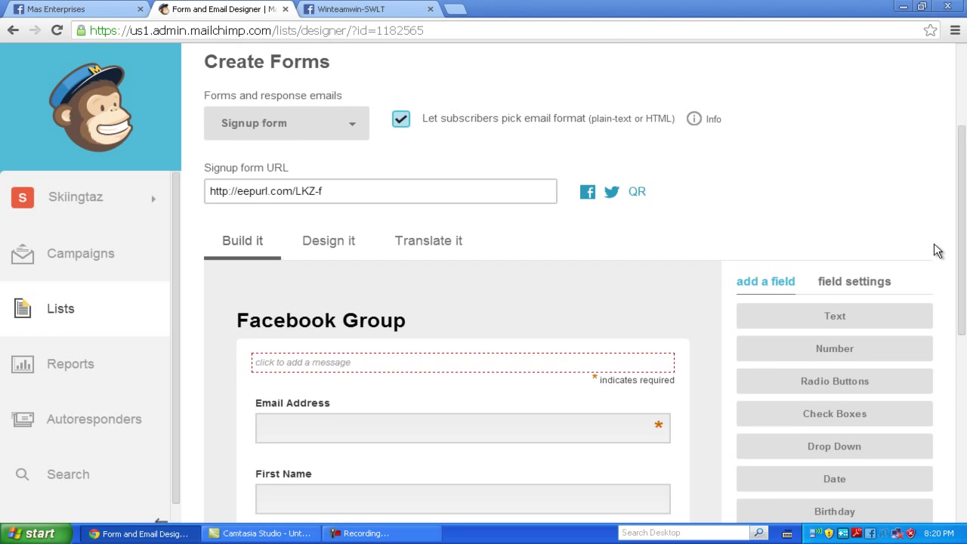
pyautogui.click(401, 119)
pyautogui.moveTo(956, 166)
pyautogui.mouseDown()
pyautogui.moveTo(956, 320)
pyautogui.moveTo(956, 157)
pyautogui.mouseUp()
pyautogui.click(79, 9)
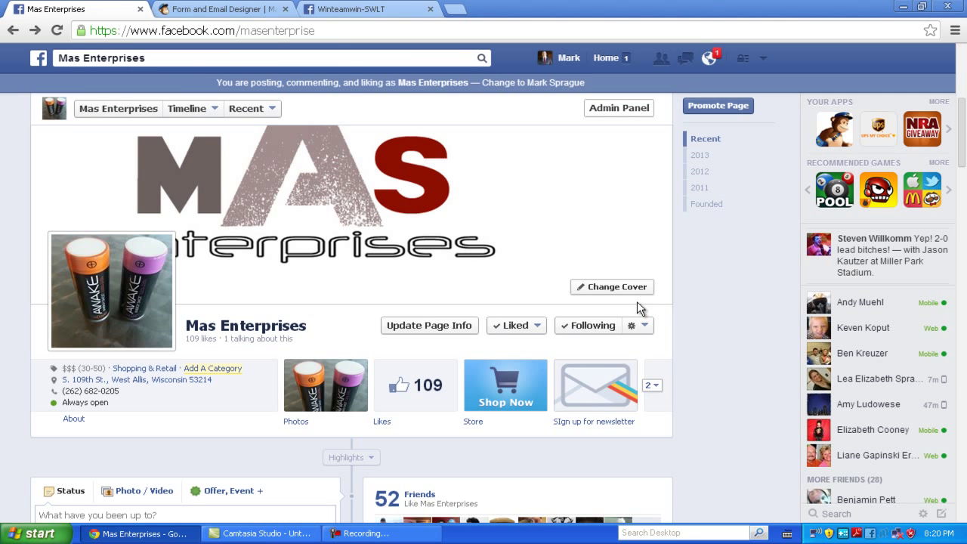
# Open the newsletter tab, re-enable email format choice in MailChimp, and reload the tab.
pyautogui.click(595, 393)
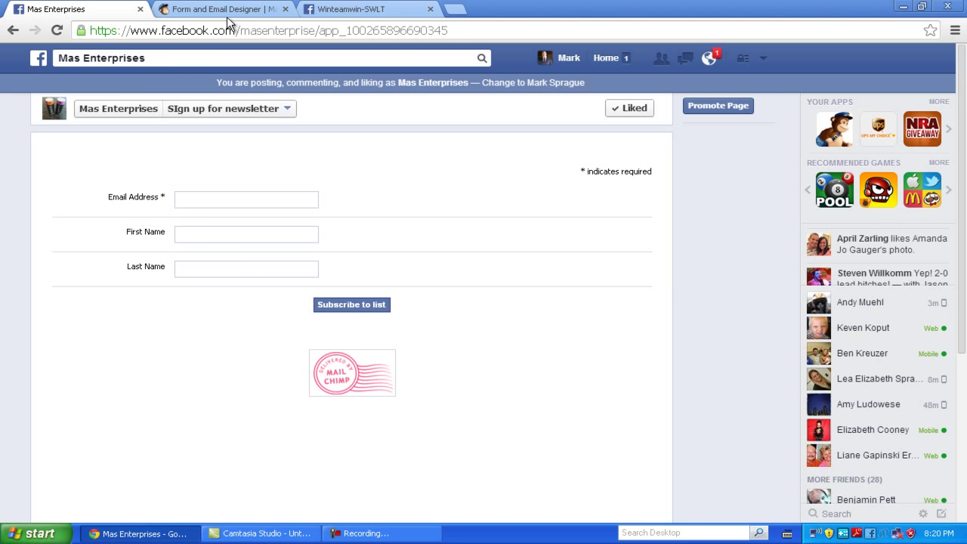
pyautogui.click(227, 11)
pyautogui.click(400, 165)
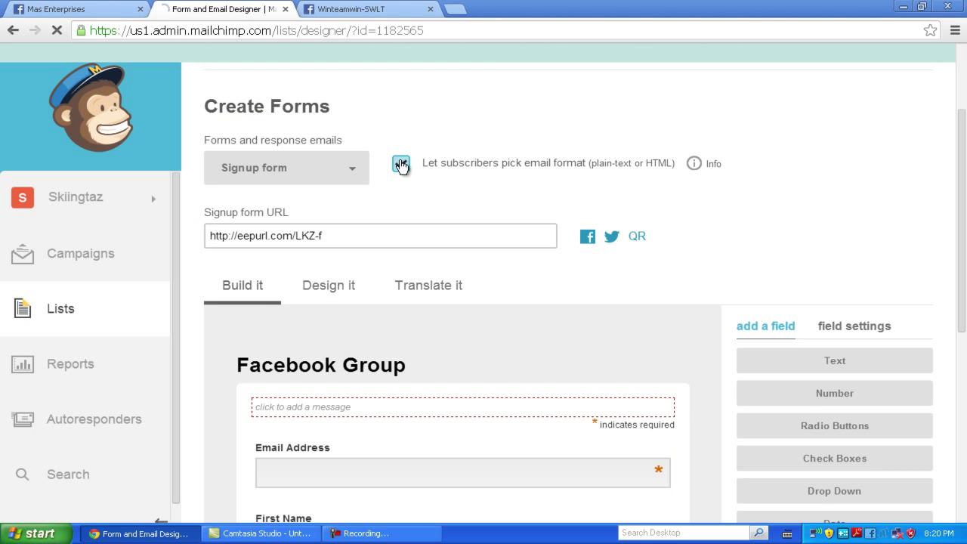
pyautogui.click(78, 9)
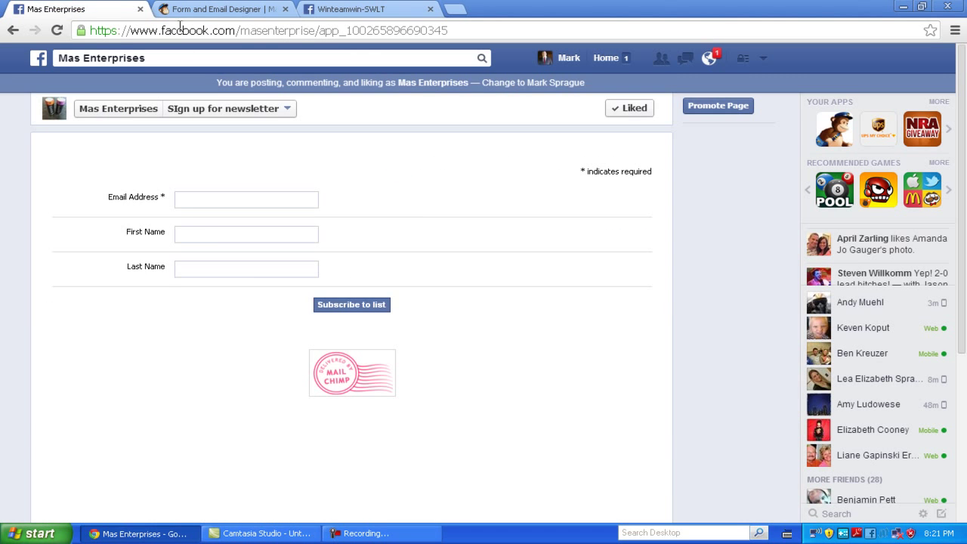
pyautogui.click(55, 31)
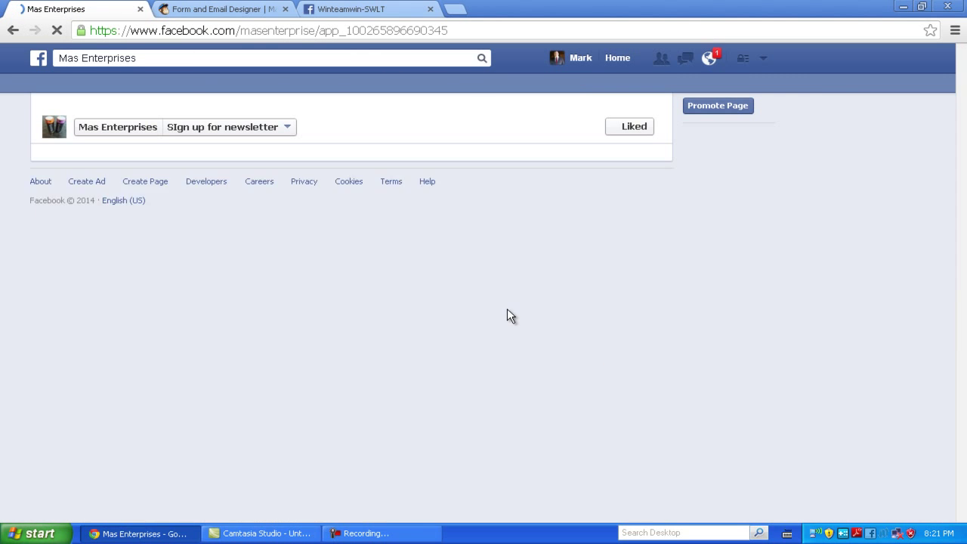